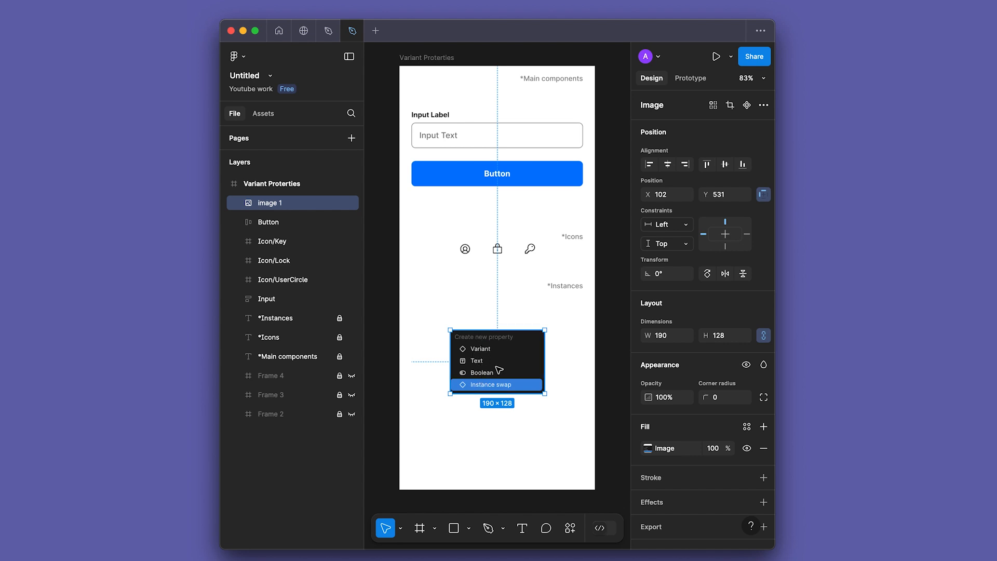
Step: Delete the property menu screenshot "image 1" from the Variant Proterties frame
key("Delete")
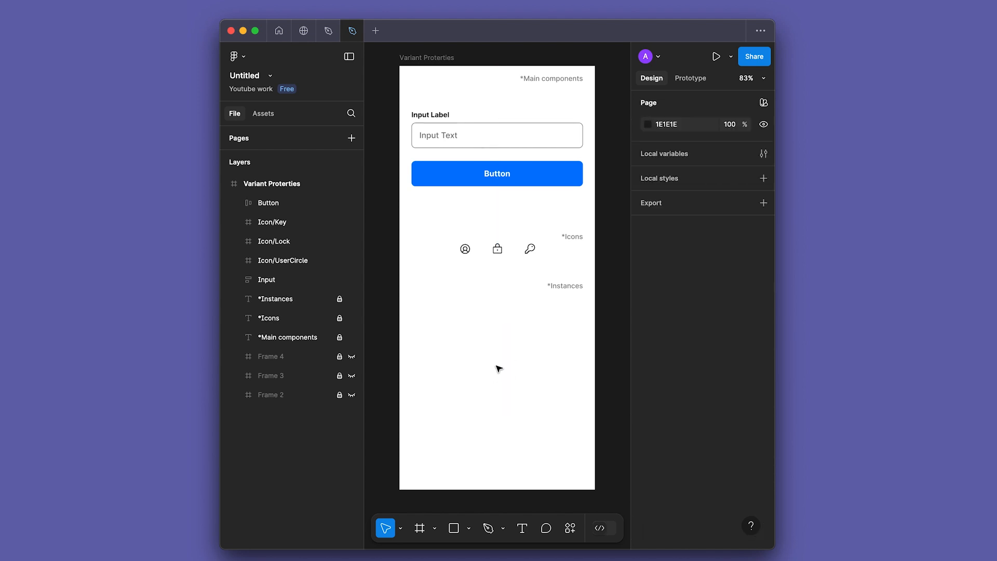
left_click(455, 139)
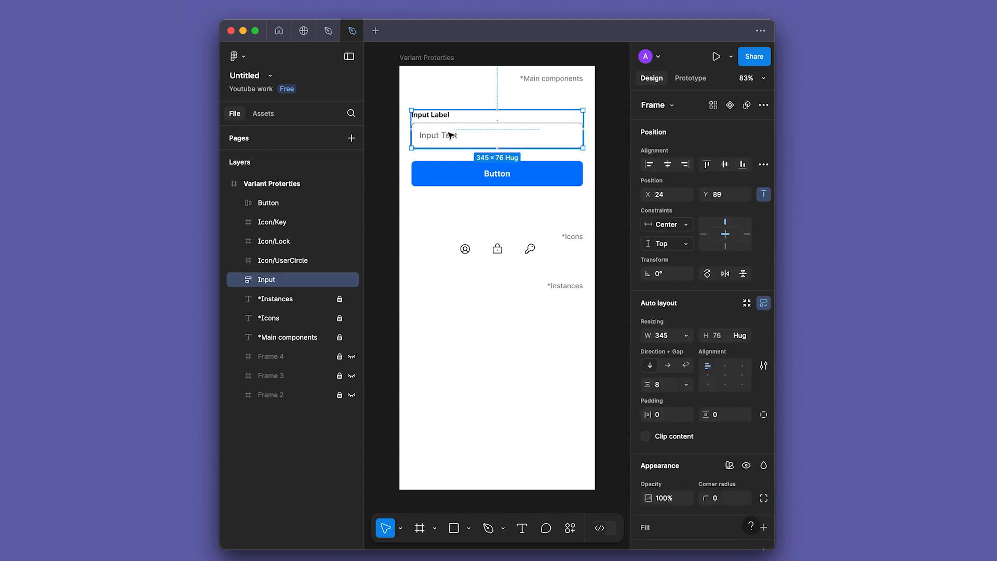
left_click(470, 176)
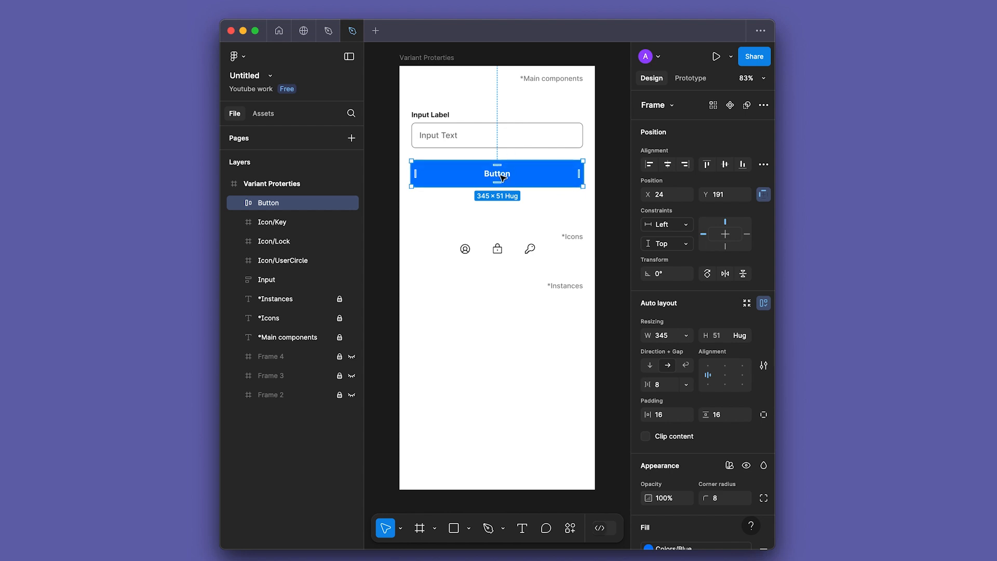
left_click_drag(455, 253, 534, 272)
left_click(508, 313)
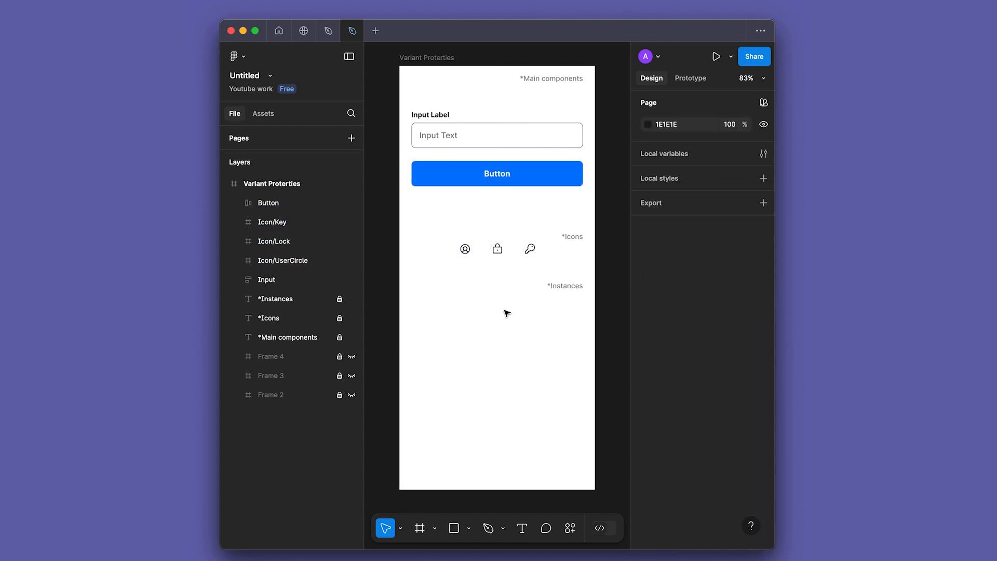
Step: Turn the Input frame and the Button frame into two separate main components
left_click(476, 136)
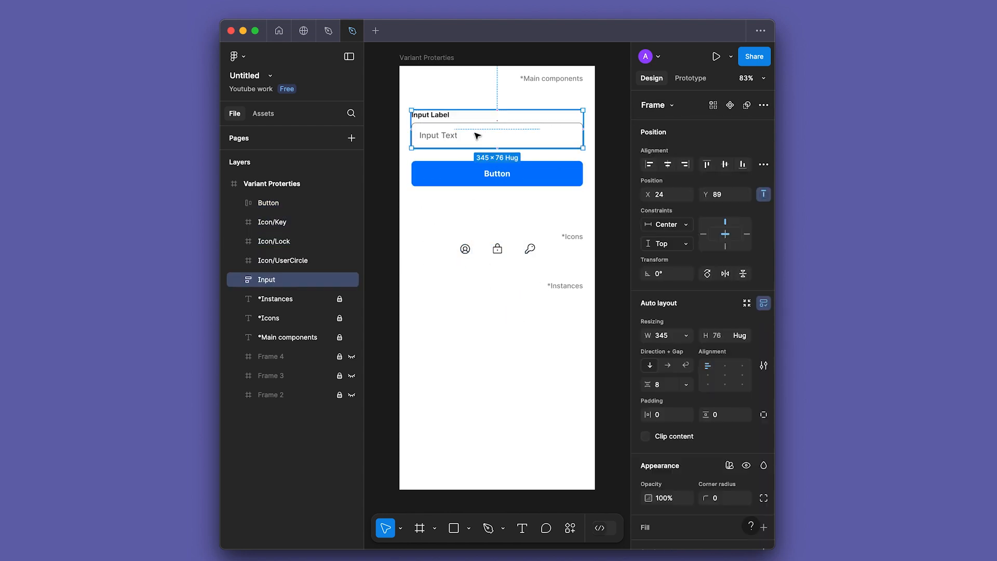
key("alt+super+k")
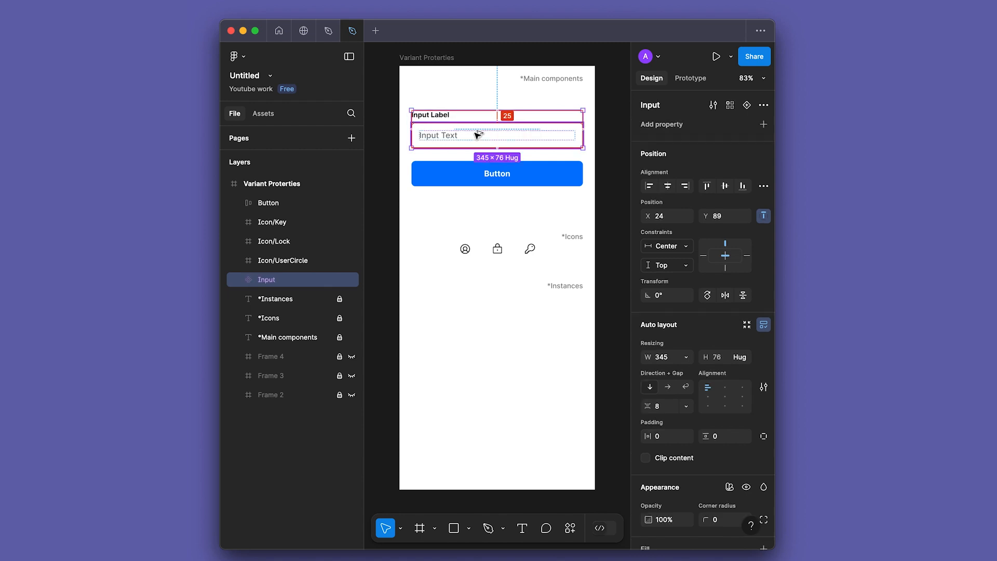
left_click(472, 178)
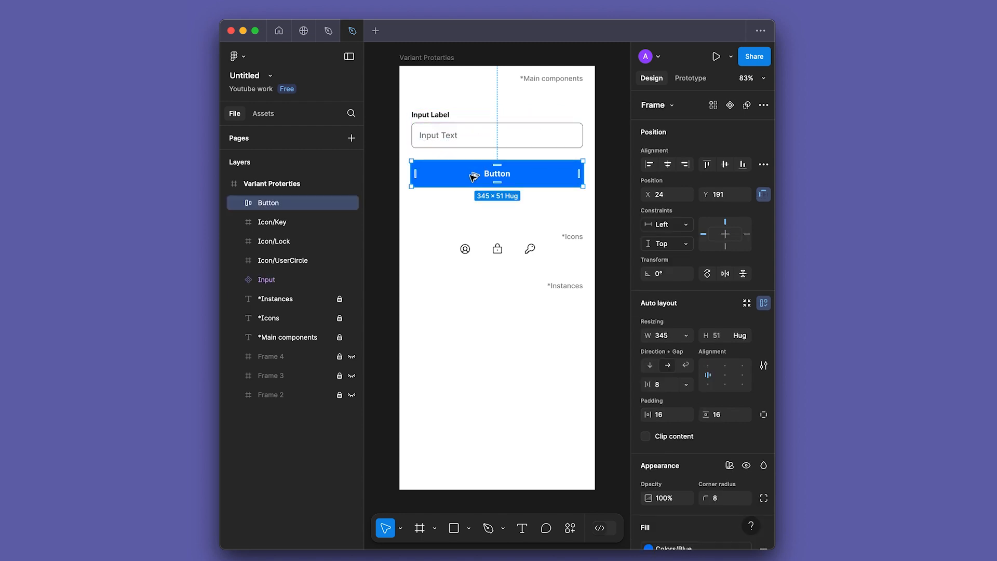
key("alt+super+k")
Step: Convert the Icon/Key, Icon/Lock and Icon/UserCircle frames into individual components in one operation
left_click_drag(442, 286, 551, 246)
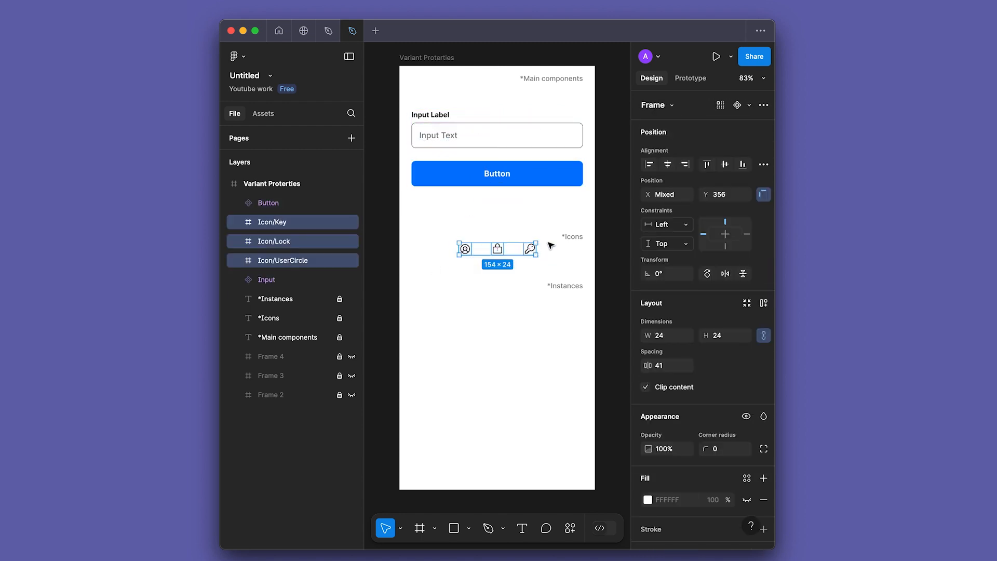
left_click(750, 105)
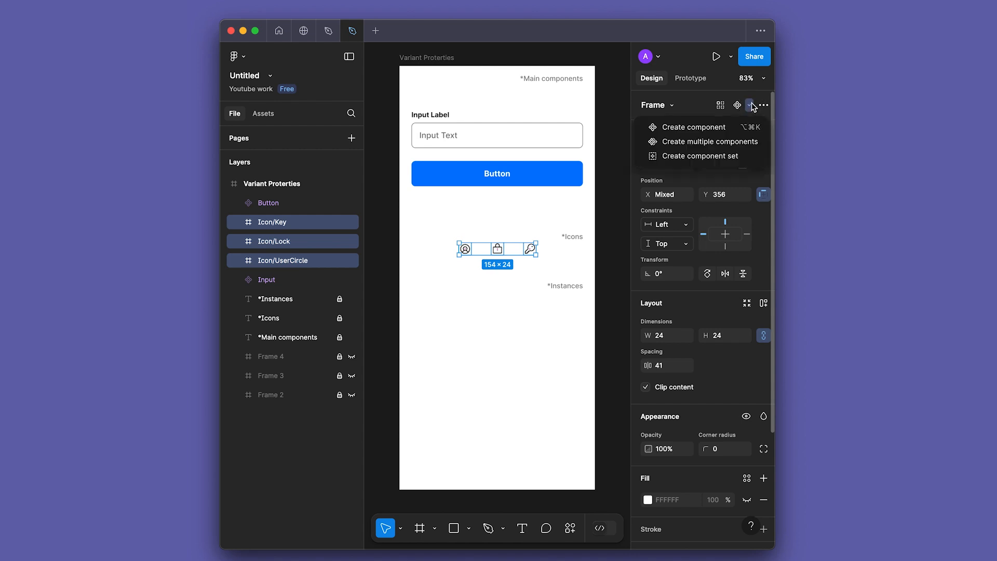
left_click(732, 141)
left_click(500, 335)
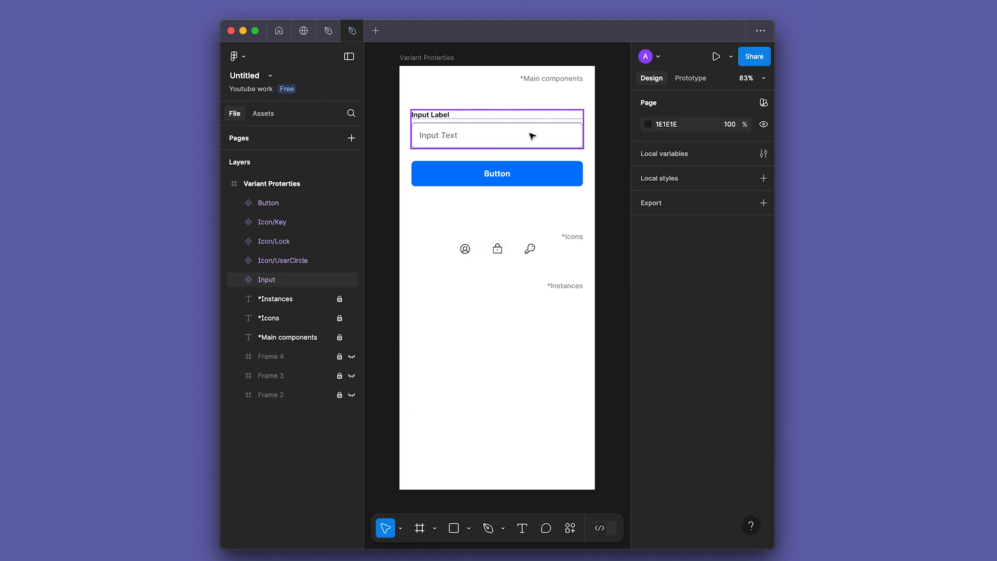
Step: Create a text property on the Input component with both name and value set to "Input label"
left_click(531, 135)
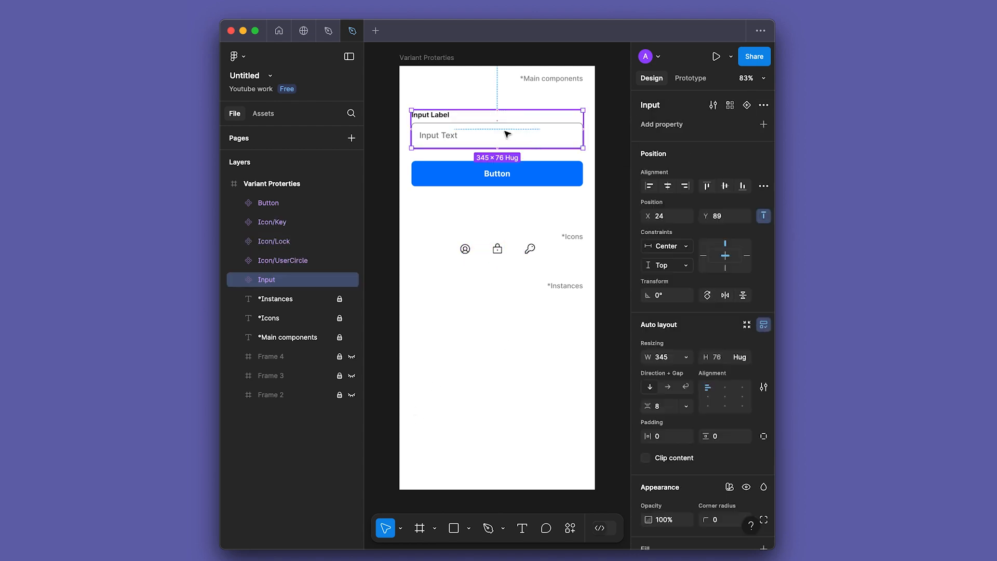
left_click(763, 125)
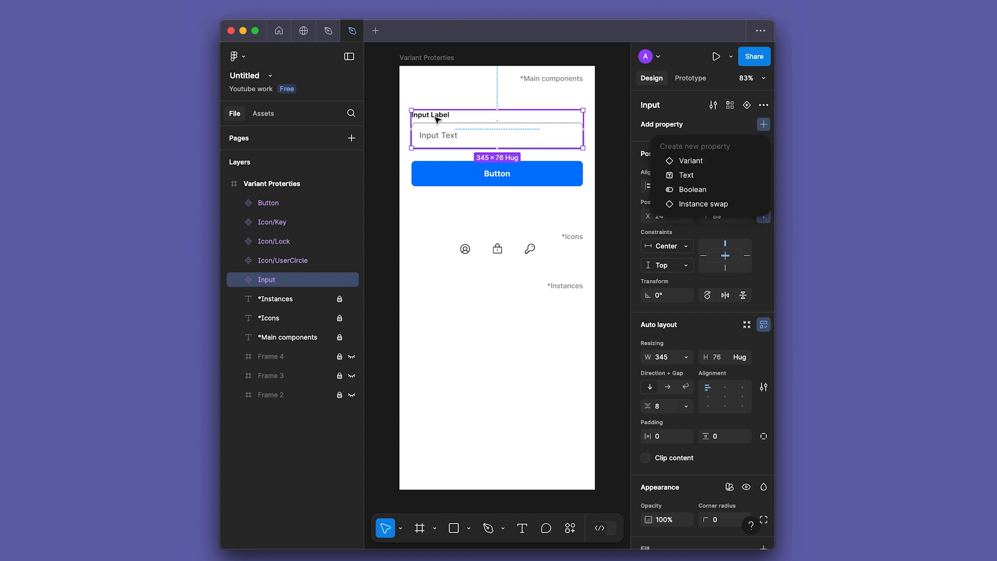
left_click(697, 176)
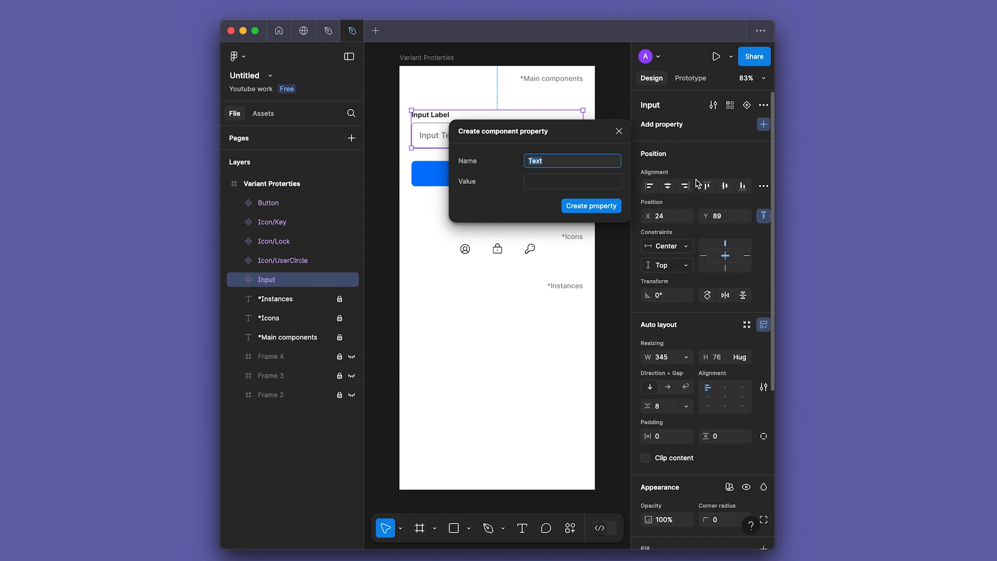
type("Input label")
key("super+a")
key("super+c")
left_click(532, 181)
key("super+v")
left_click(597, 207)
Step: Link the label text above the input box to the "Input label" property
left_click(442, 118)
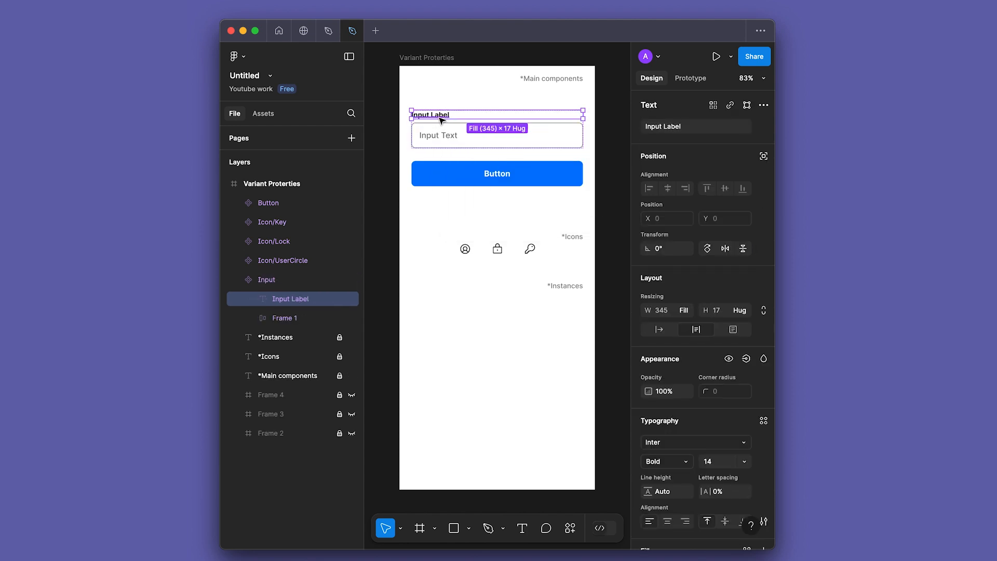
left_click(763, 126)
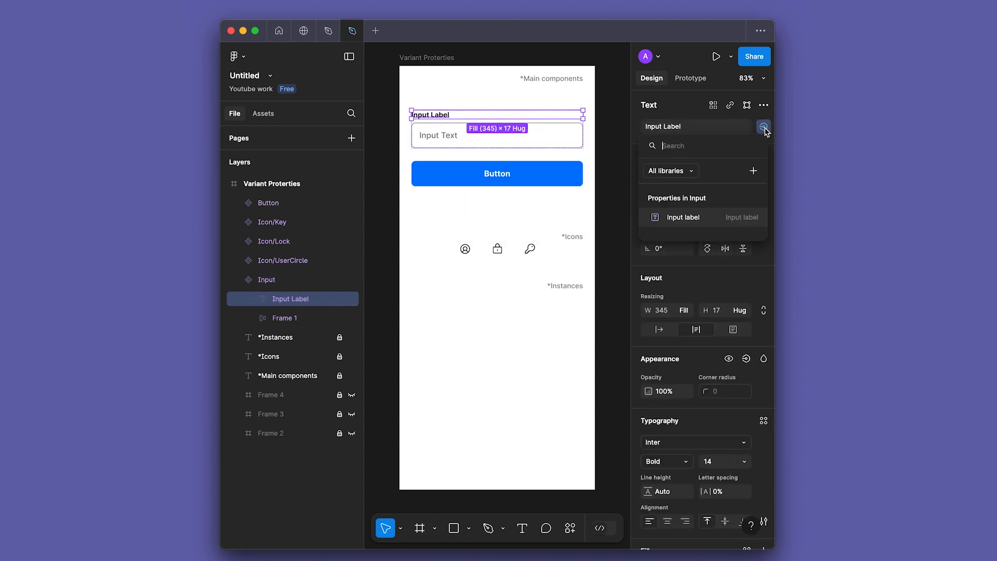
left_click(682, 218)
key("Escape")
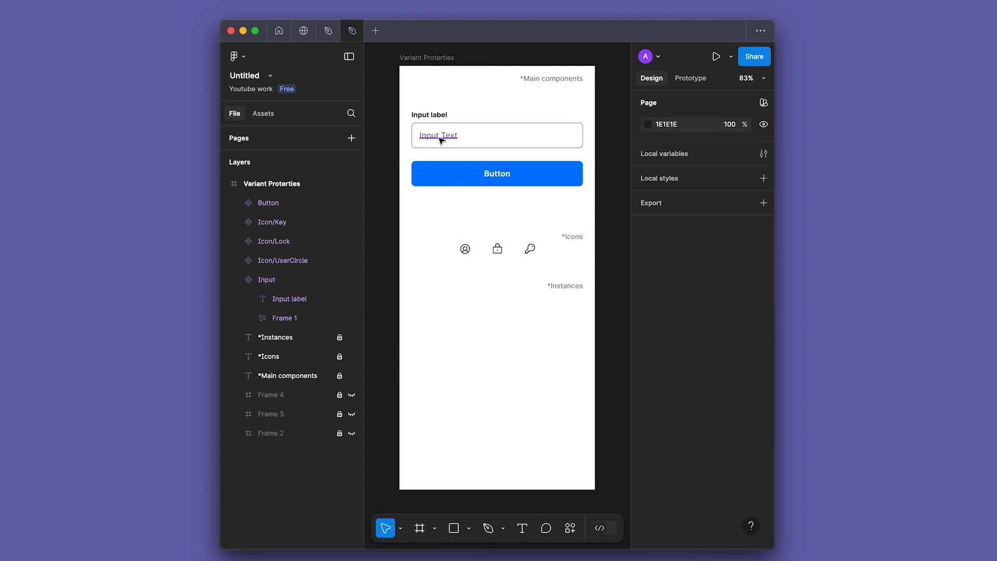
Step: Create a second text property on the Input component with name and value "Input text"
left_click(419, 123)
left_click(763, 124)
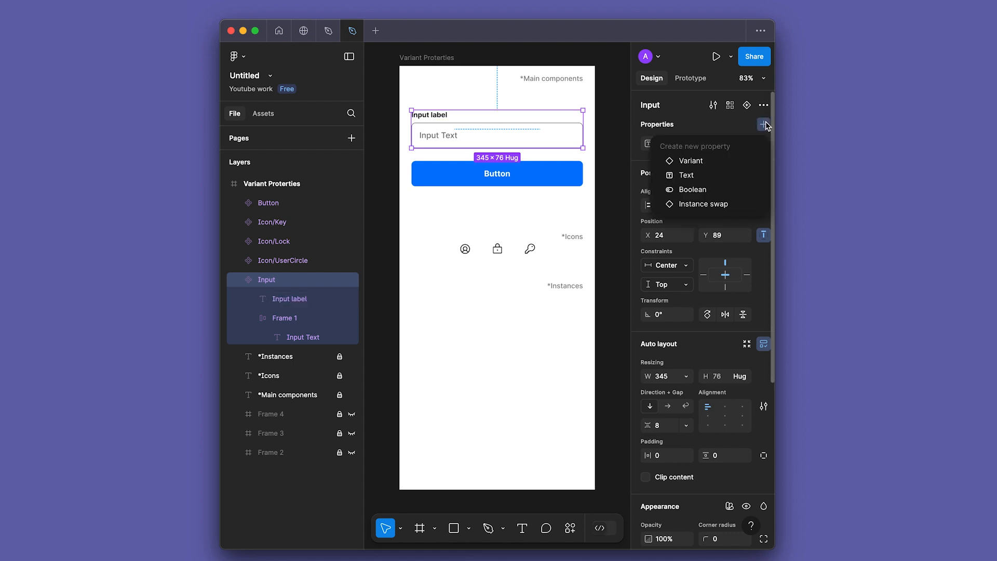
left_click(709, 176)
type("Input text")
key("Tab")
type("Input text")
left_click(592, 205)
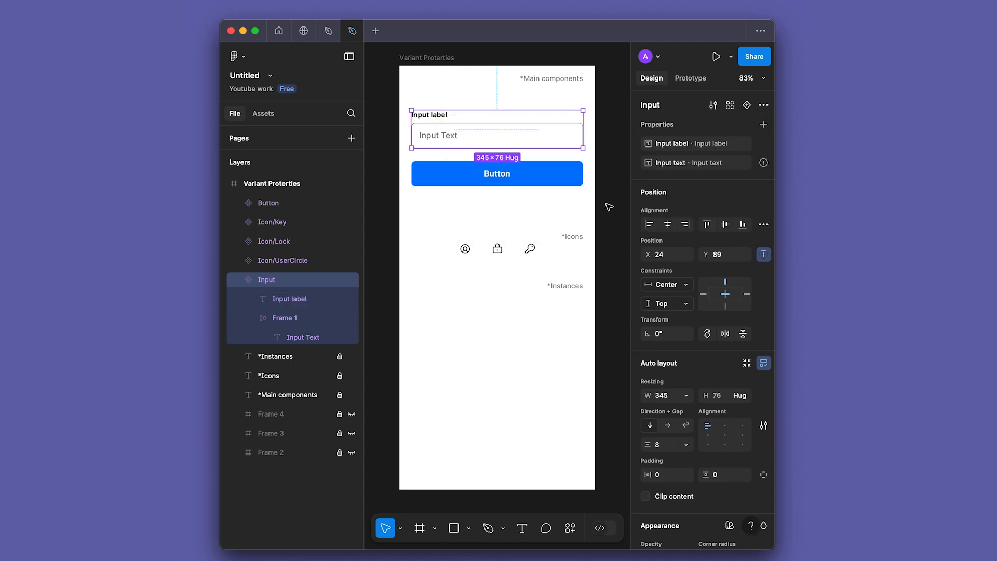
Step: Link the placeholder text inside the input box to the "Input text" property
double_click(452, 136)
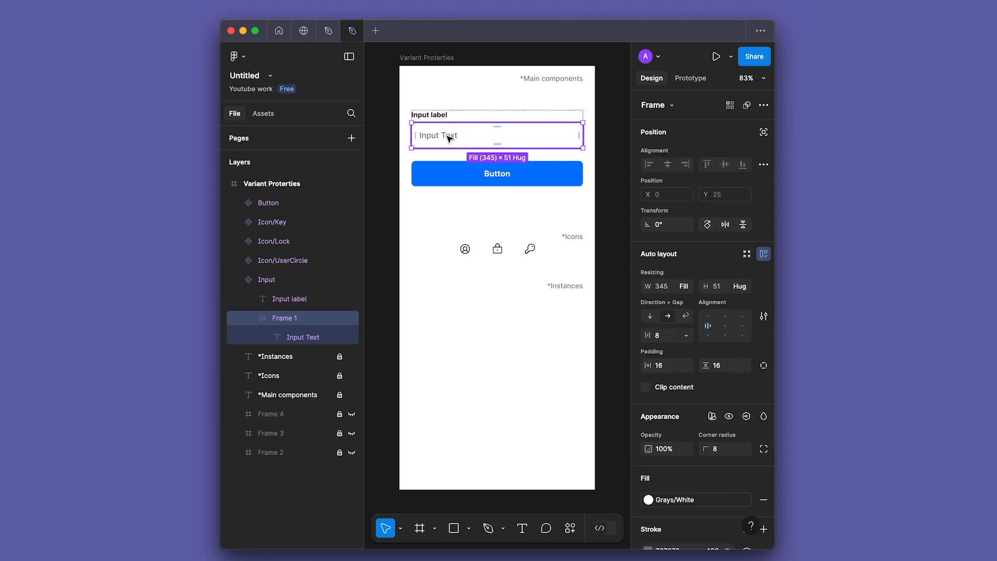
double_click(452, 136)
left_click(763, 127)
left_click(682, 217)
left_click(568, 235)
left_click(530, 143)
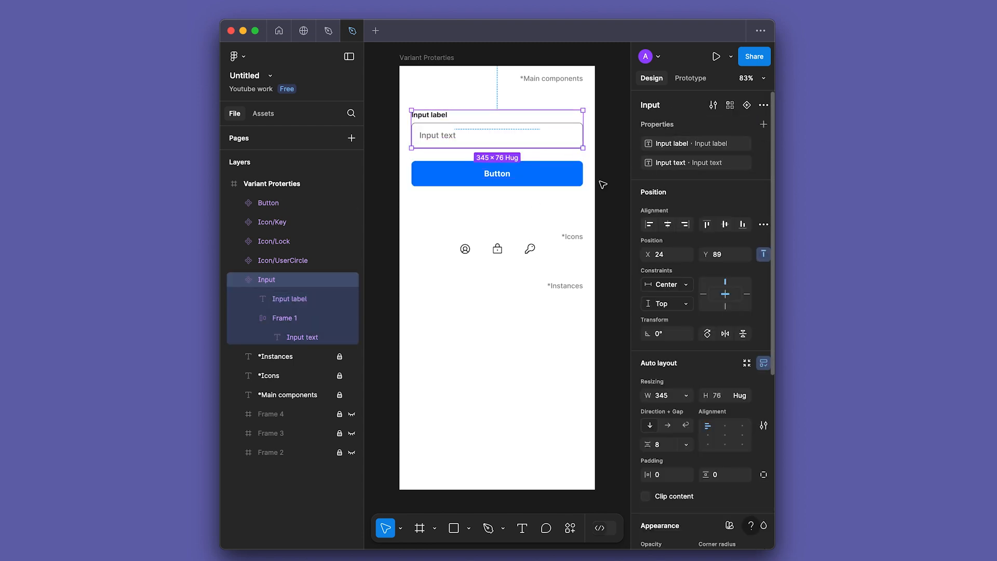
left_click(421, 286)
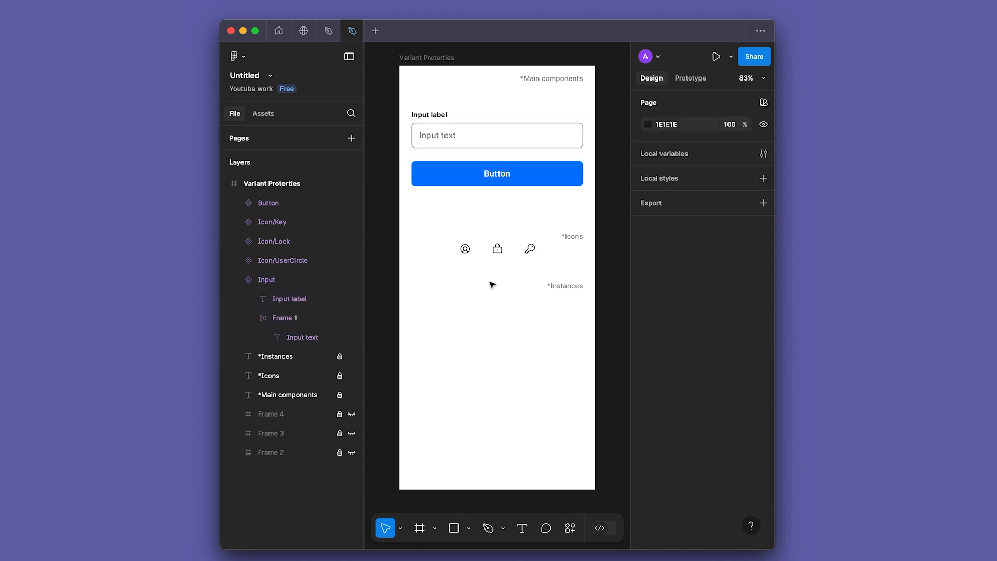
Step: Copy the UserCircle icon into the input box's Frame 1 and place it before the placeholder text
left_click(466, 248)
double_click(476, 136)
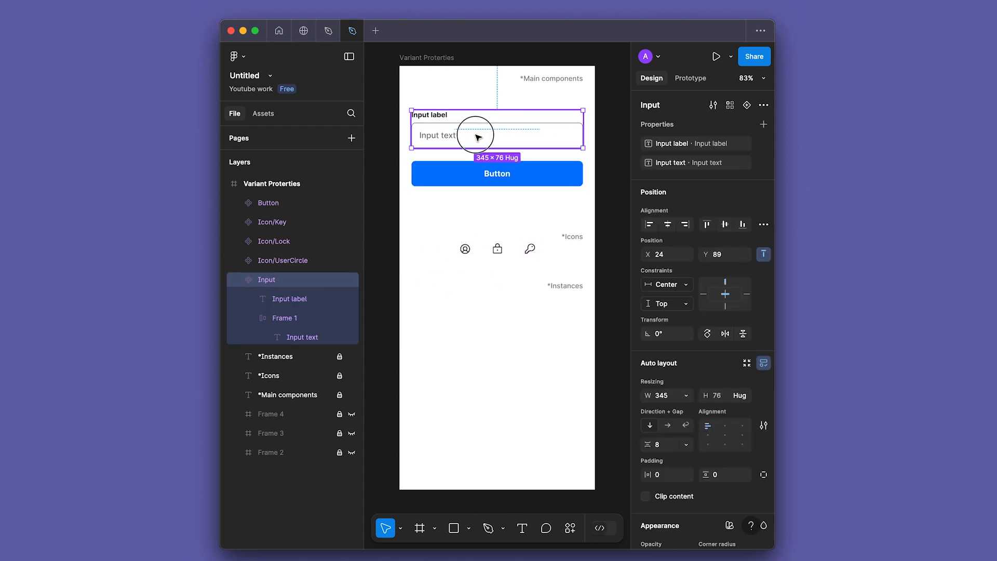
key("ctrl+v")
key("Left")
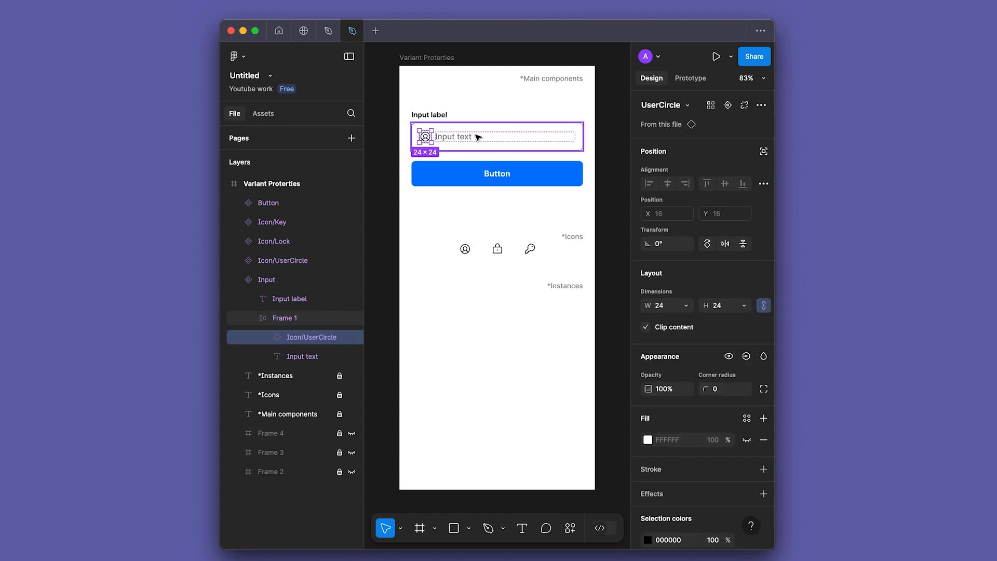
Step: Create a Boolean property named "Show leading icon" with value True on the Input component
key("shift+Return")
key("shift+Return")
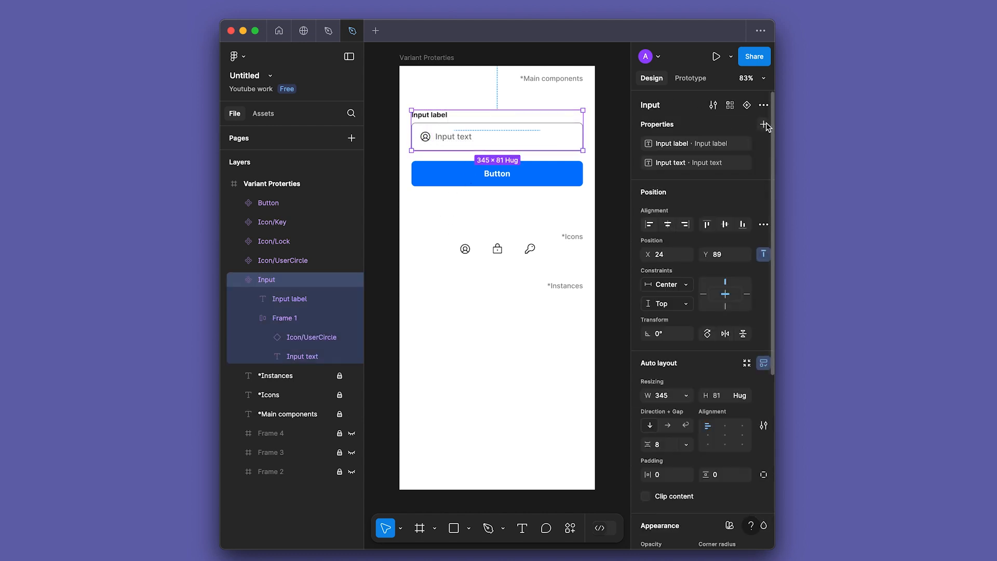
left_click(765, 124)
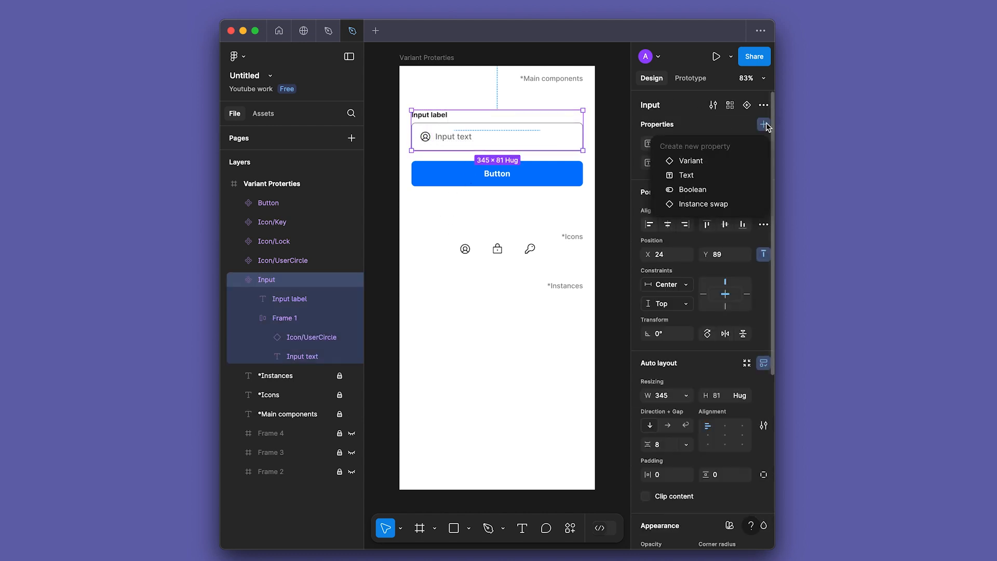
left_click(689, 190)
type("Show leading icon")
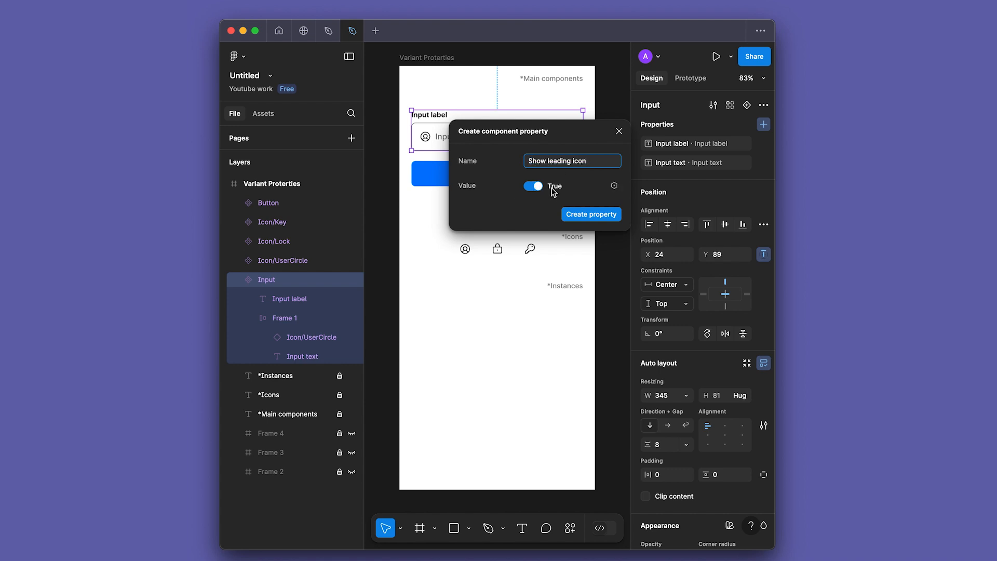
left_click(588, 215)
Step: Link the visibility of the UserCircle icon inside the input box to the "Show leading icon" property
double_click(425, 137)
double_click(425, 138)
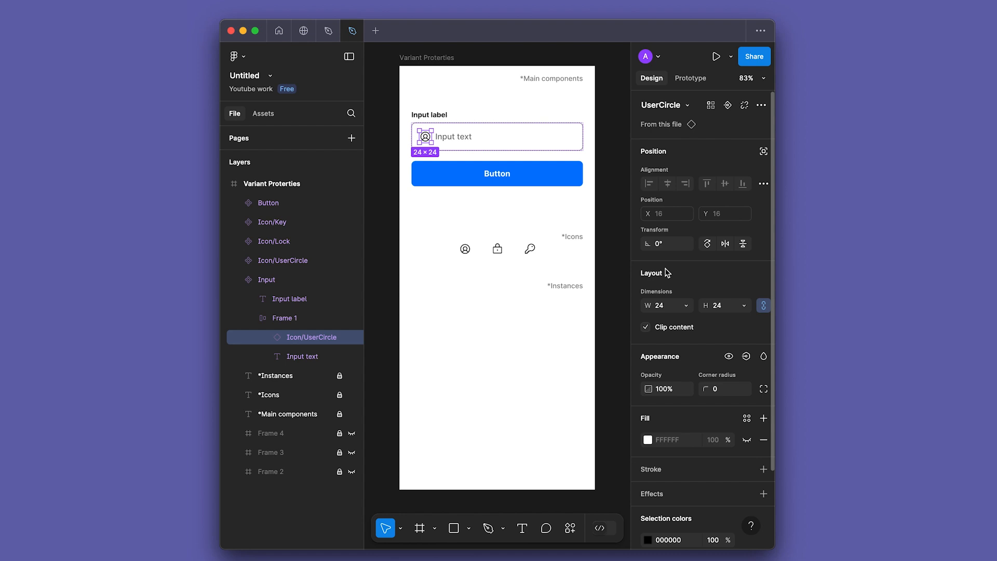
left_click(746, 356)
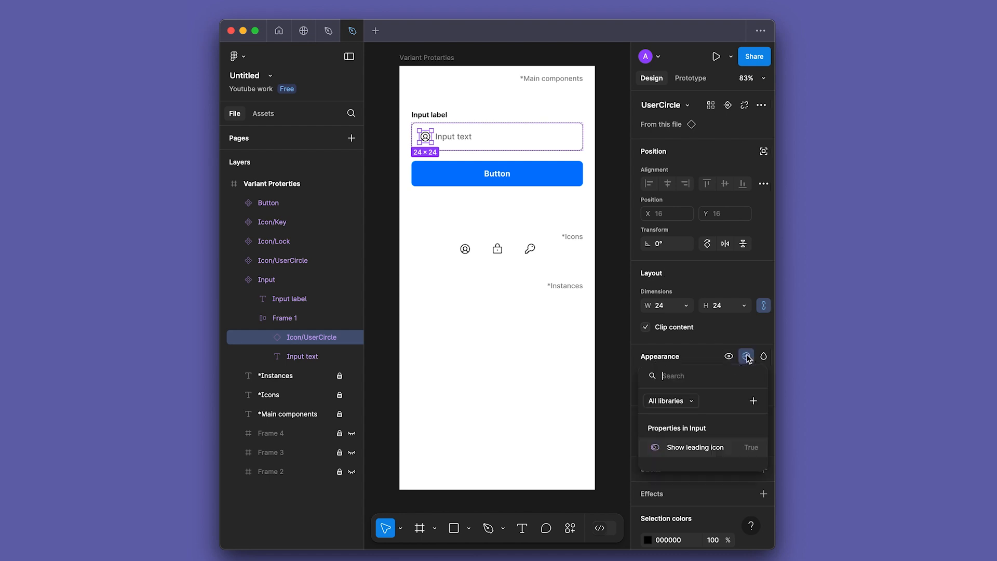
left_click(705, 451)
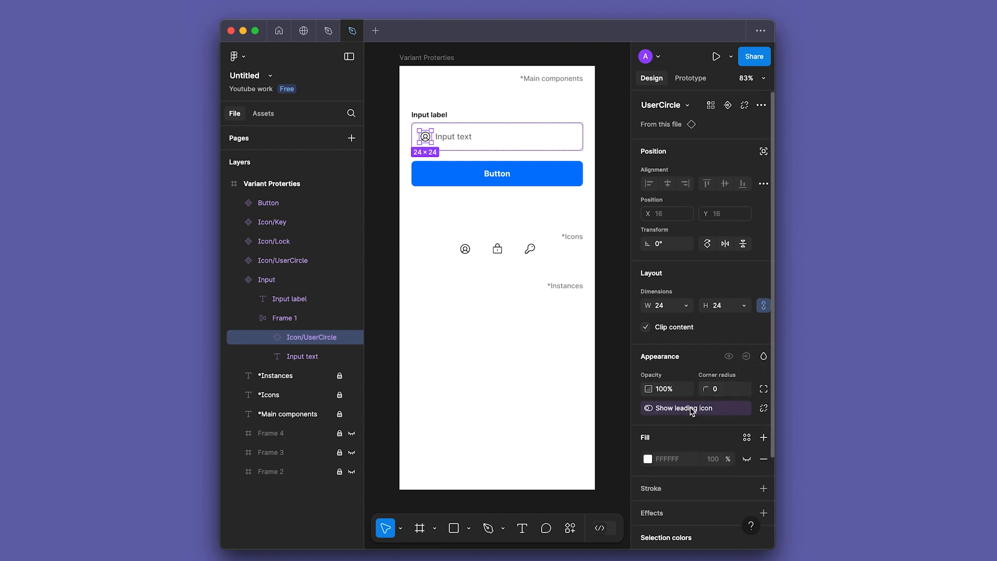
Step: Place an instance of the Input component below the *Instances heading, at about X 24, Y 526
left_click(472, 140)
left_click_drag(511, 137, 503, 359, "alt")
left_click(519, 403)
Step: Set the Input instance's label to "Email" and its input text to "Enter email address..."
left_click(714, 145)
type("E")
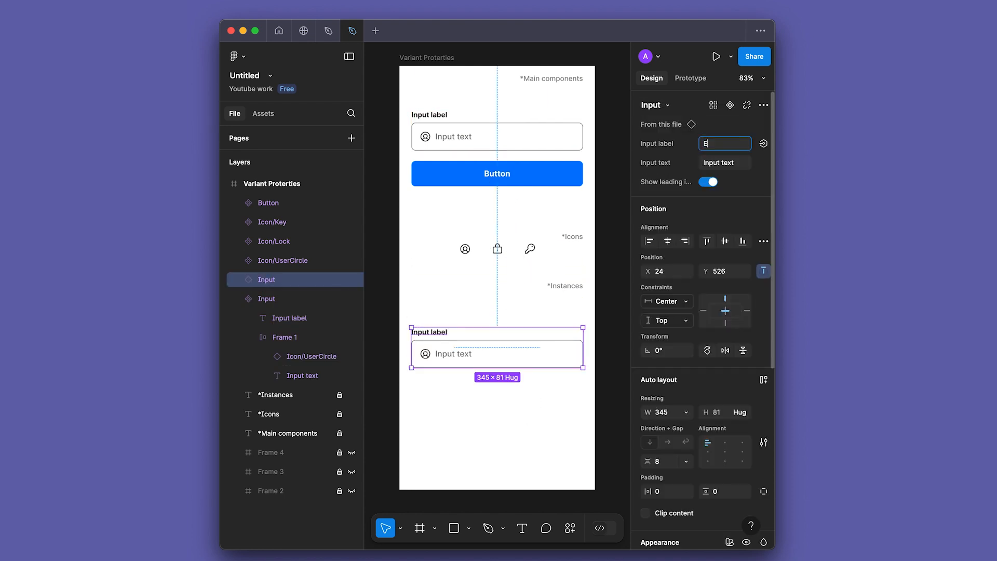
key("Tab")
key("Tab")
type("Enter email address...")
key("Return")
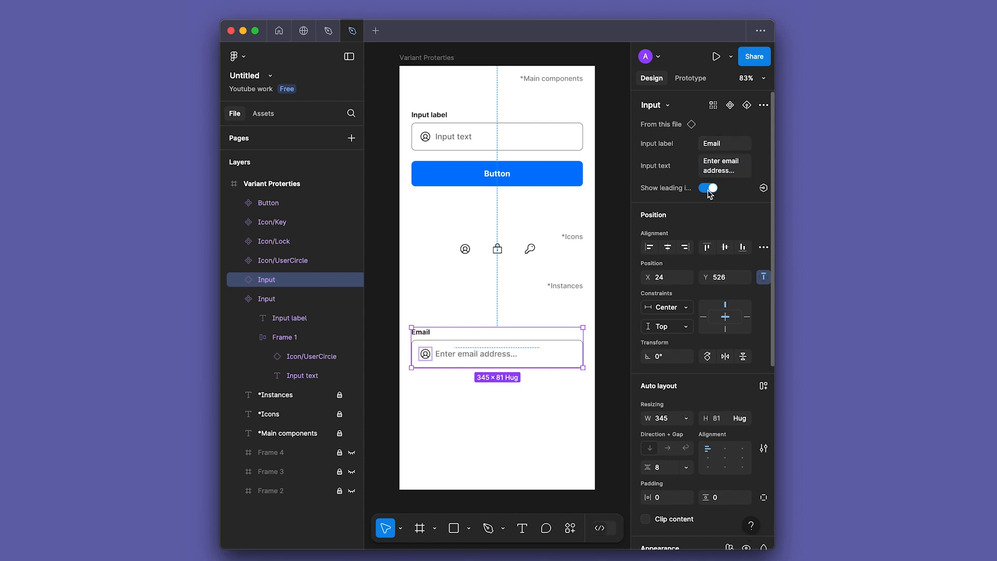
Step: Test the "Show leading icon" property on the Email instance by switching it off and on again
left_click(709, 188)
left_click(708, 189)
key("Escape")
Step: Duplicate the Email input just below itself at about Y 628, with label "Password" and input text "•••••••••"
left_click_drag(528, 357, 549, 406)
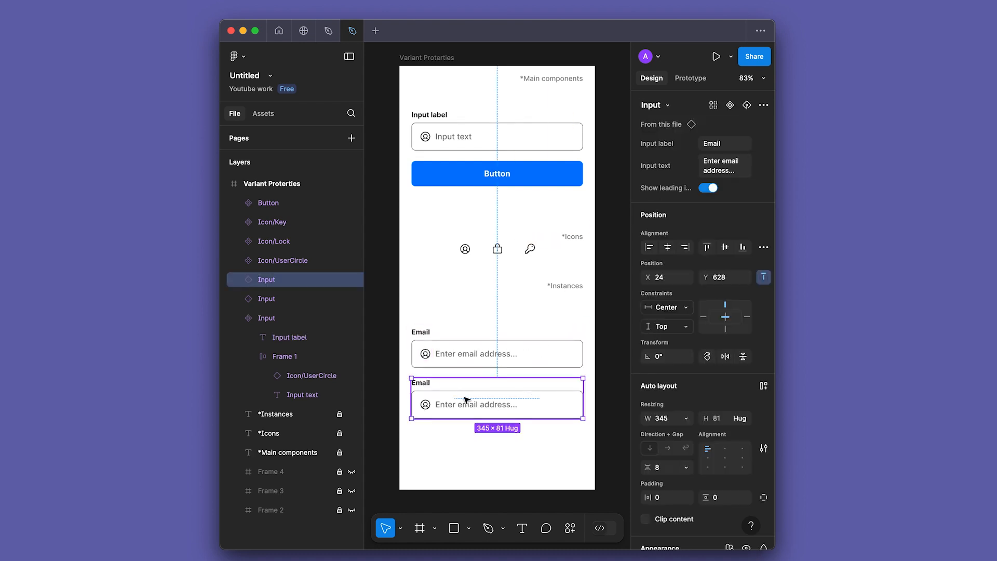
left_click(735, 148)
type("Password")
key("Tab")
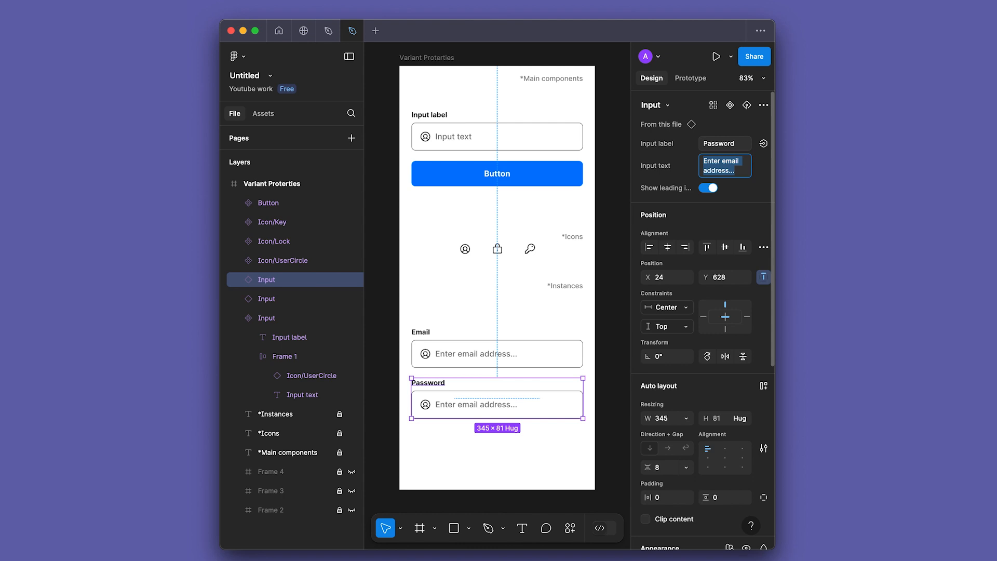
type("•••••••••")
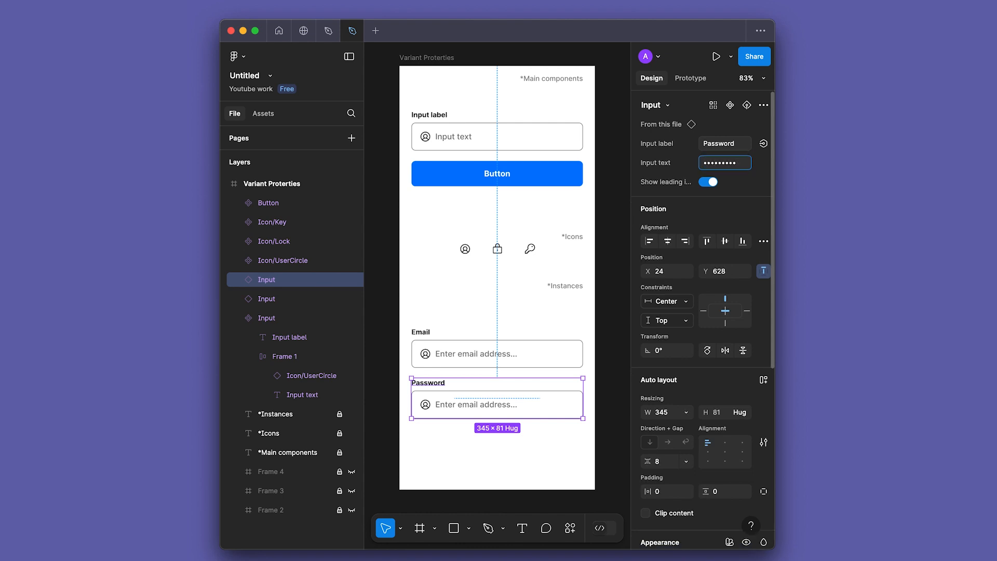
left_click(479, 458)
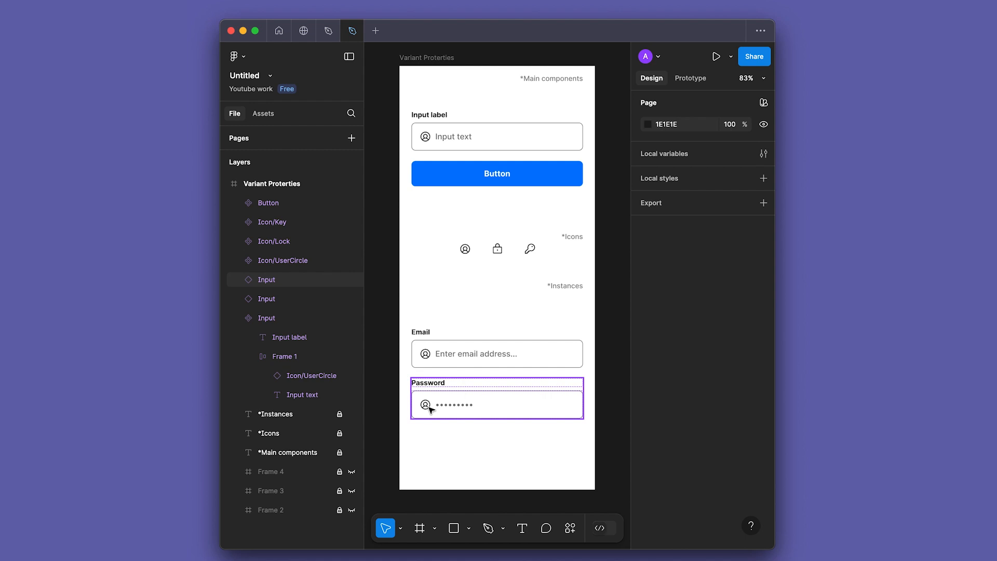
Step: Add an instance swap property named "Icons" to the main Input component, with the UserCircle icon as its value
left_click(523, 403)
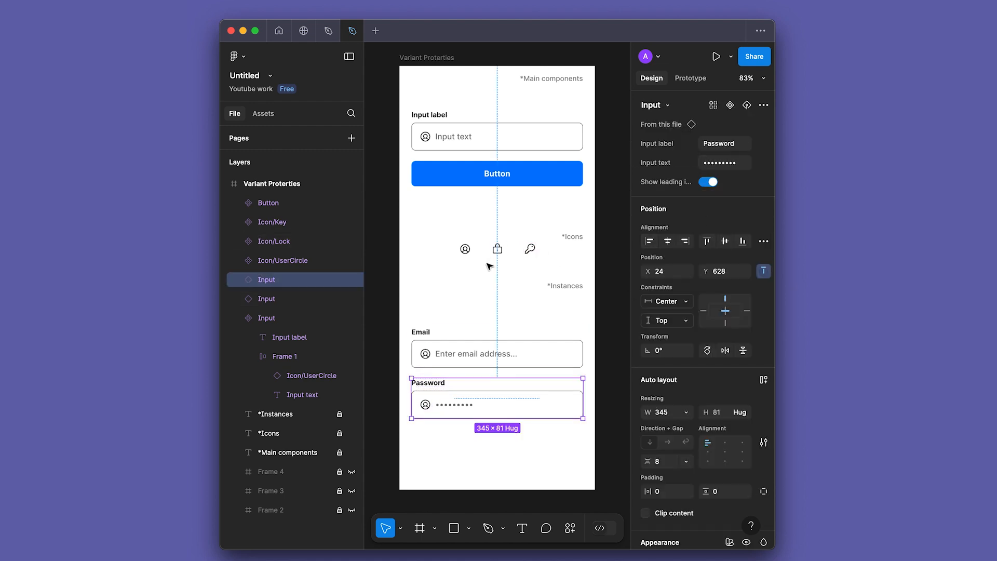
left_click(426, 138)
left_click(435, 170)
left_click(438, 137)
left_click(764, 124)
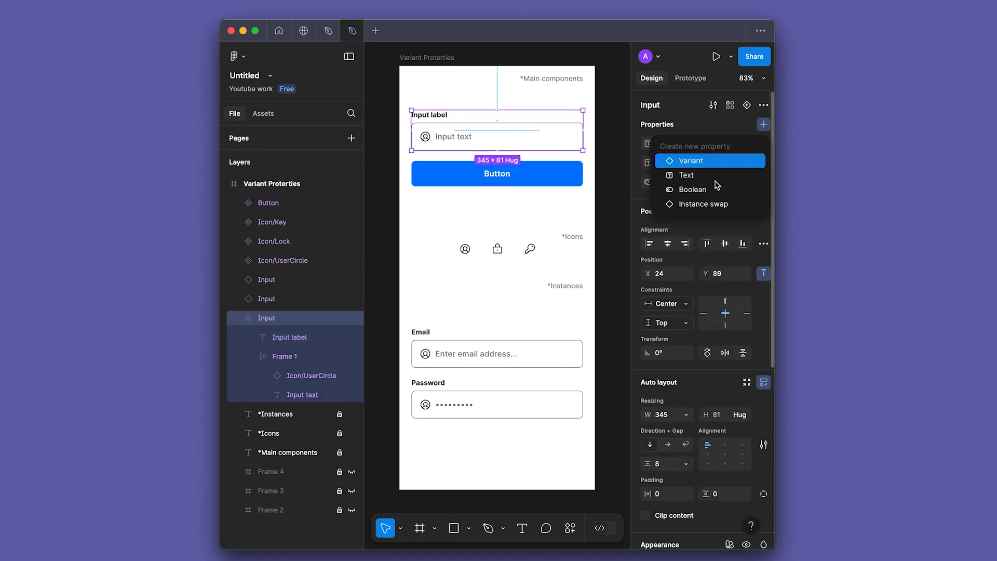
left_click(699, 198)
type("Icons")
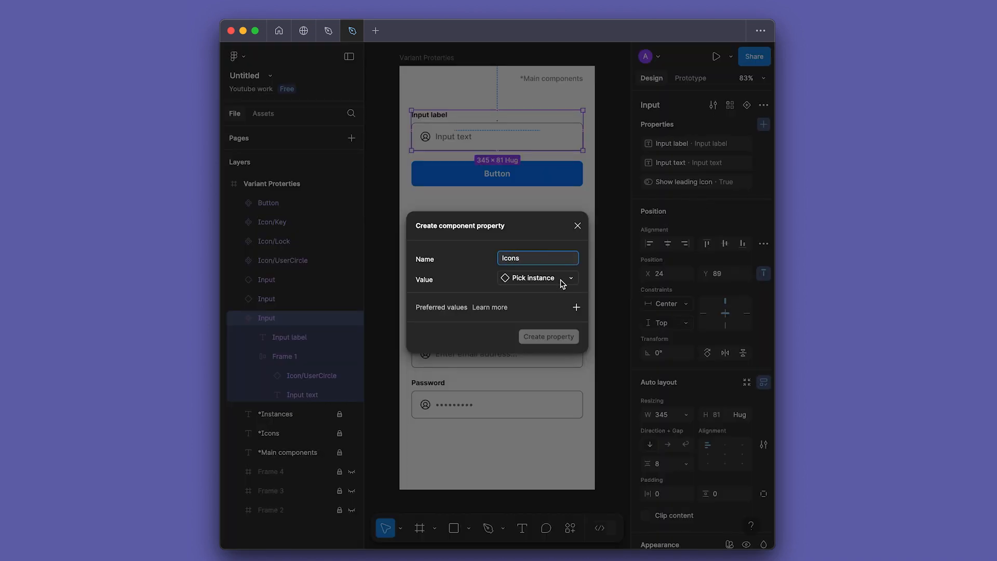
left_click(562, 280)
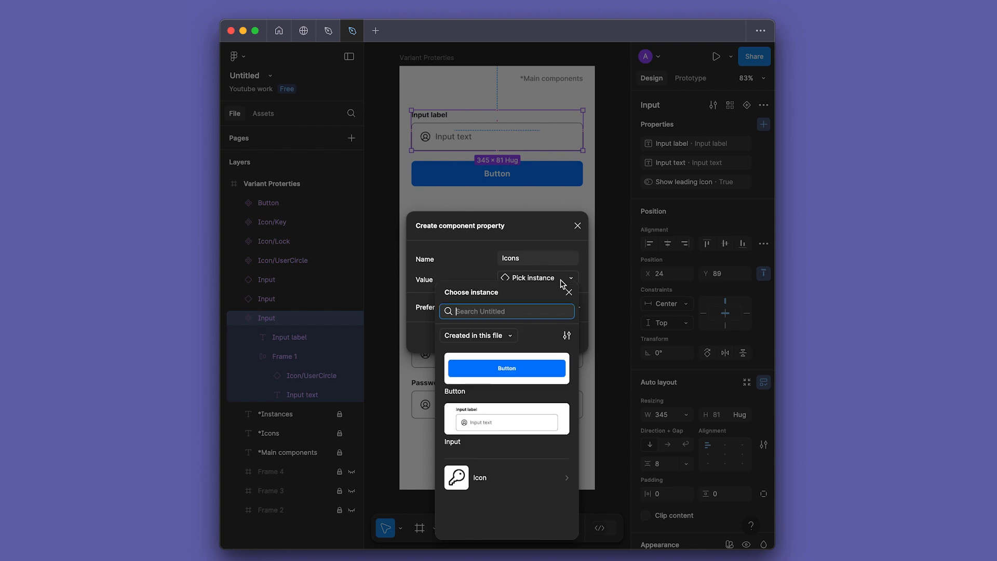
left_click(507, 482)
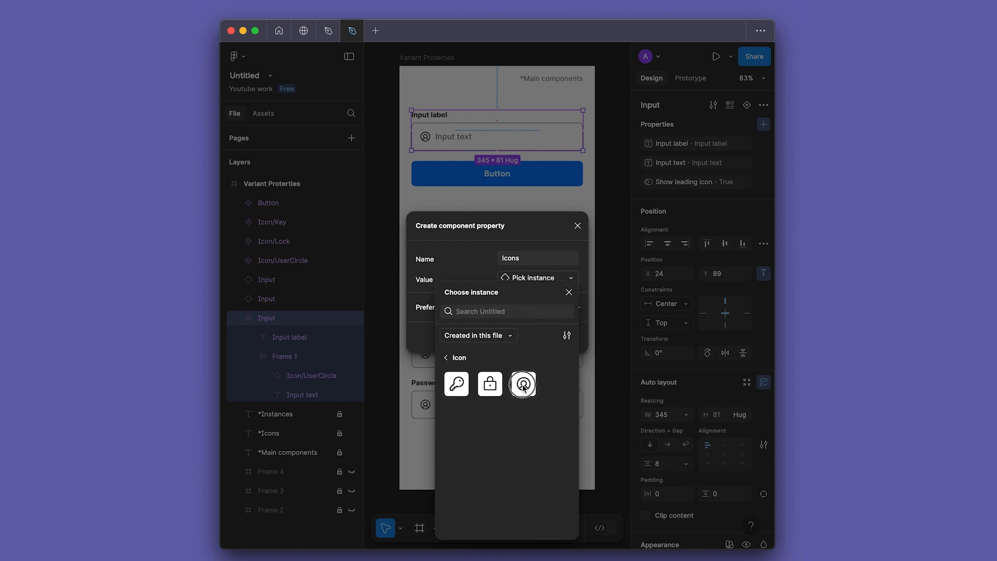
left_click(523, 385)
left_click(547, 337)
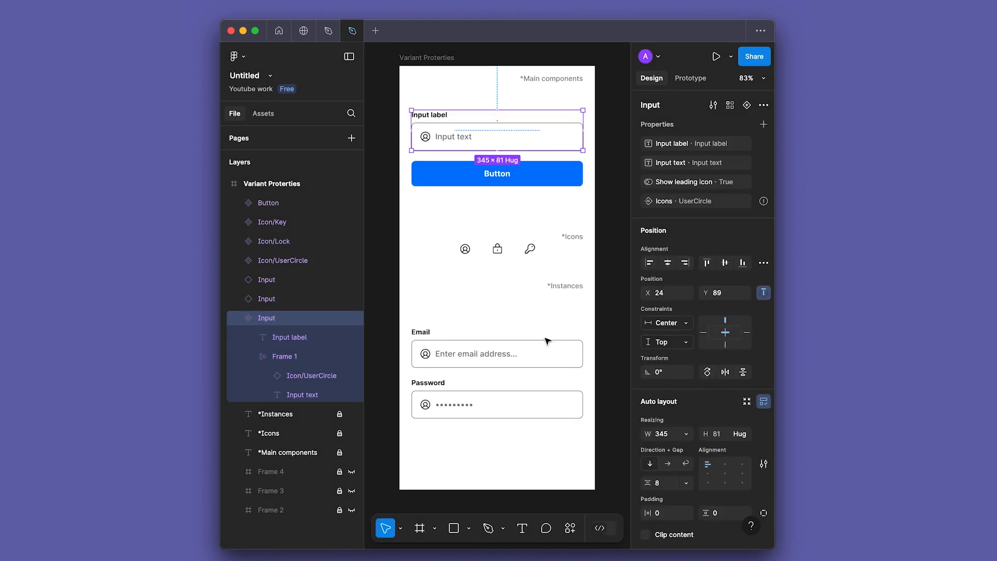
Step: Link the leading icon inside the main Input component to the "Icons" instance swap property
mouse_move(696, 204)
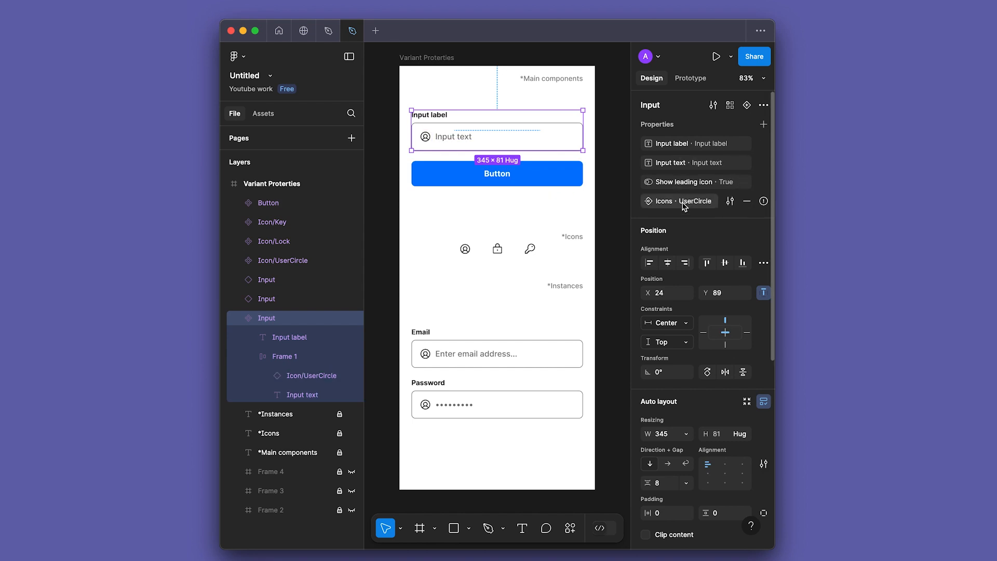
left_click(425, 136)
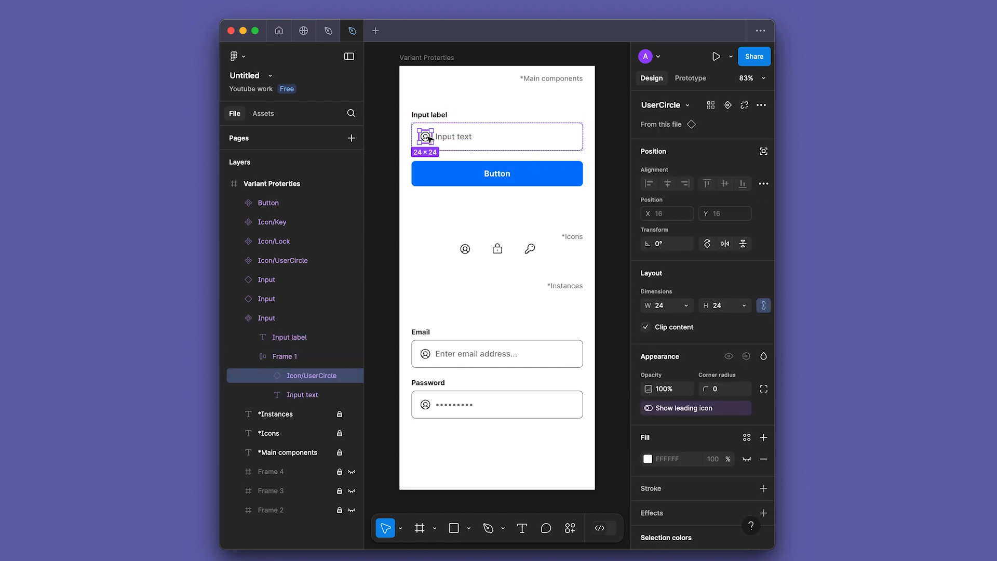
left_click(761, 105)
left_click(727, 105)
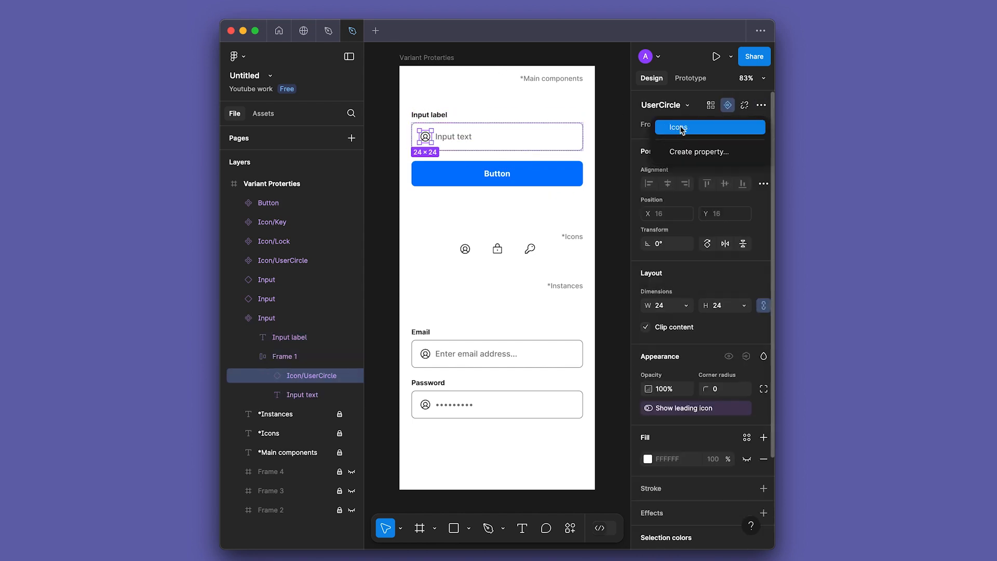
left_click(678, 127)
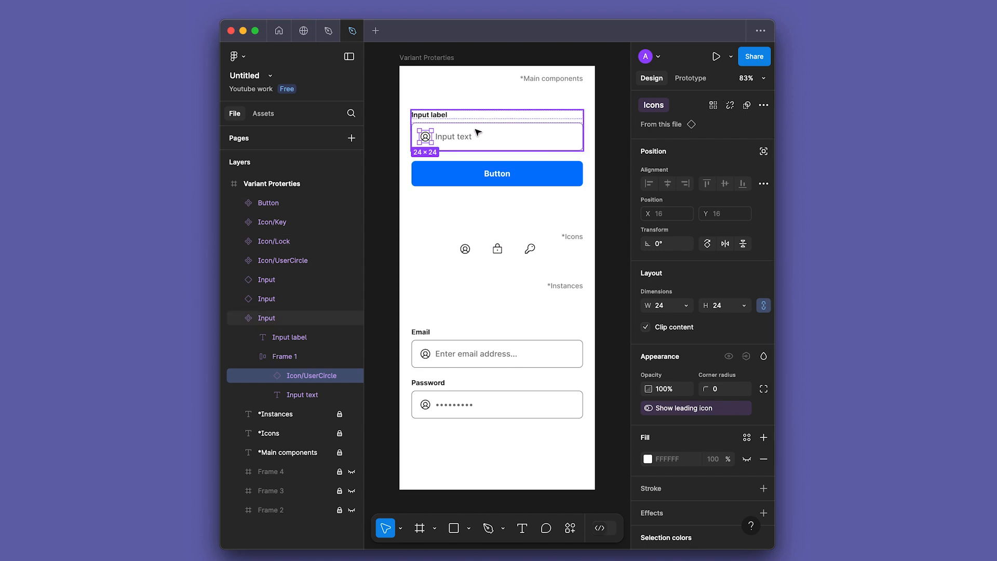
left_click(424, 237)
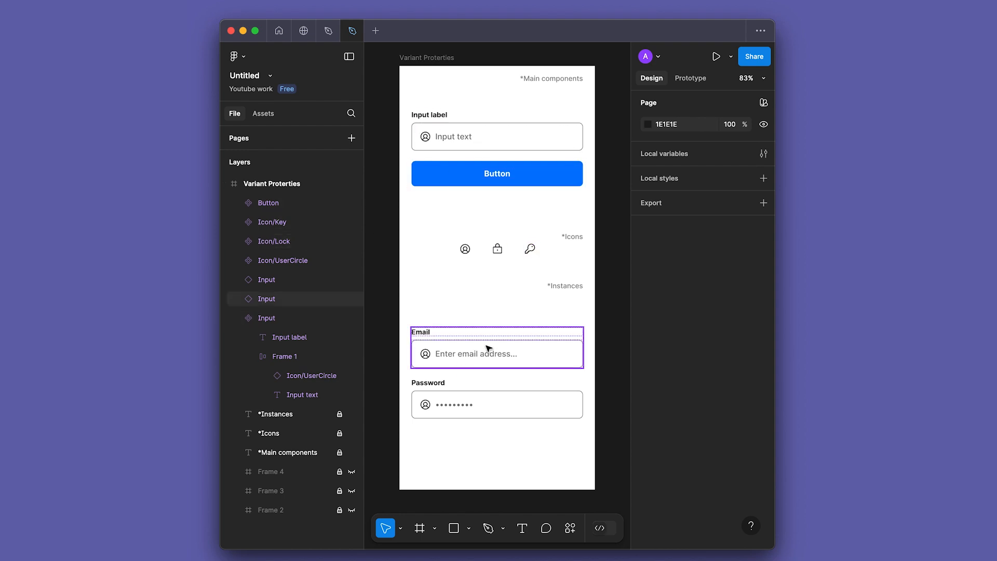
Step: Try the Lock and Key icons on the Password input through its "Icons" property and settle on Lock
left_click(448, 405)
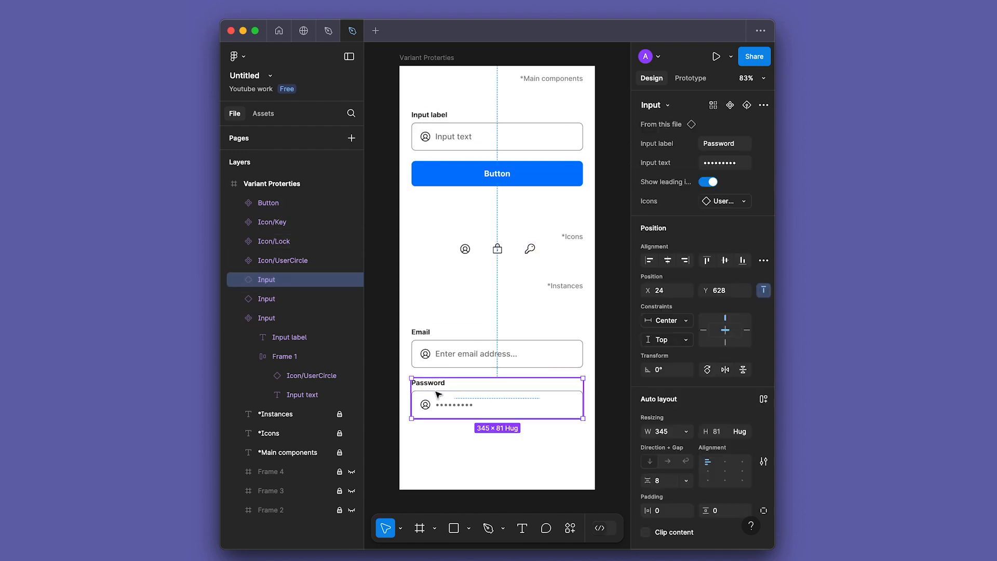
left_click(744, 202)
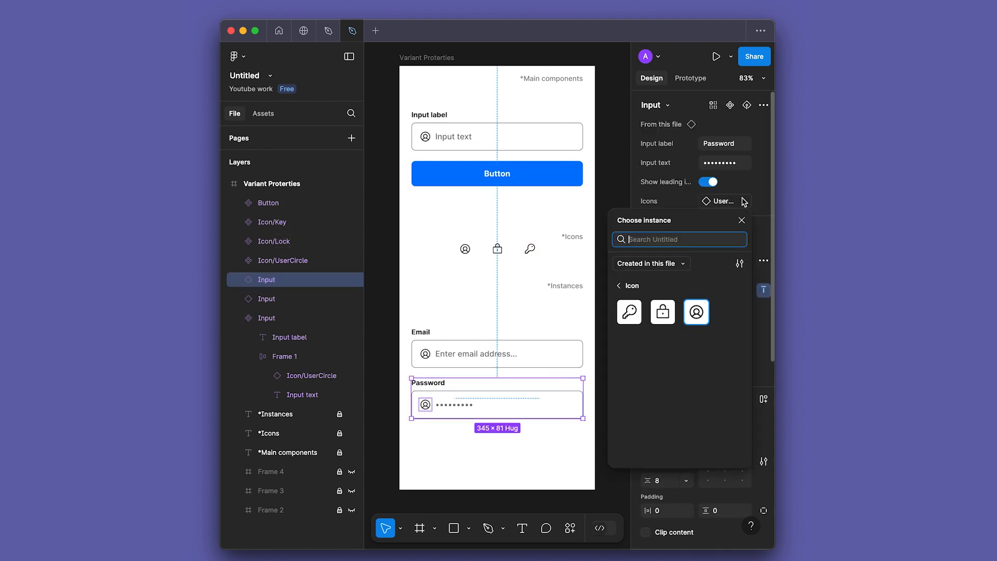
left_click(663, 311)
left_click(737, 203)
left_click(628, 313)
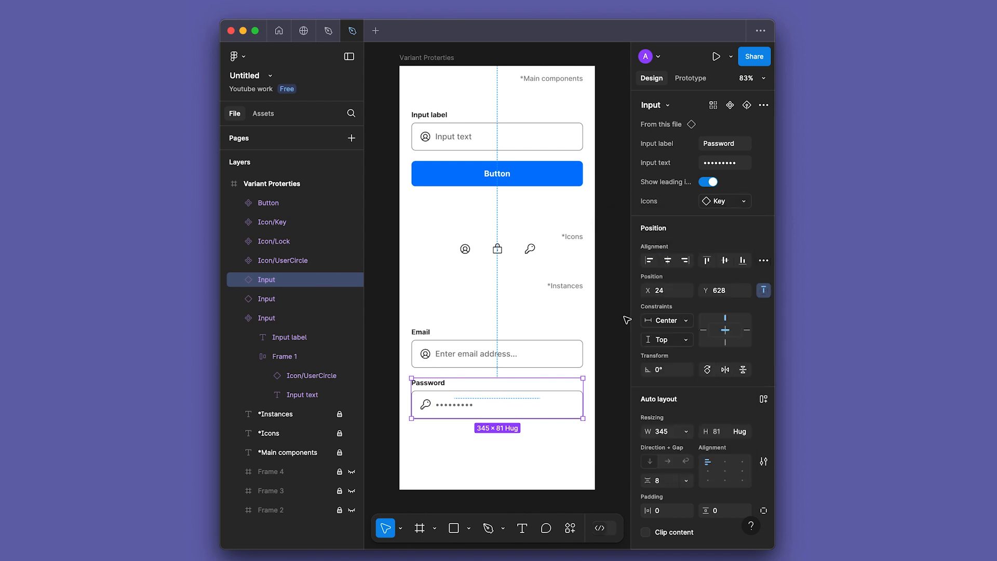
left_click(727, 202)
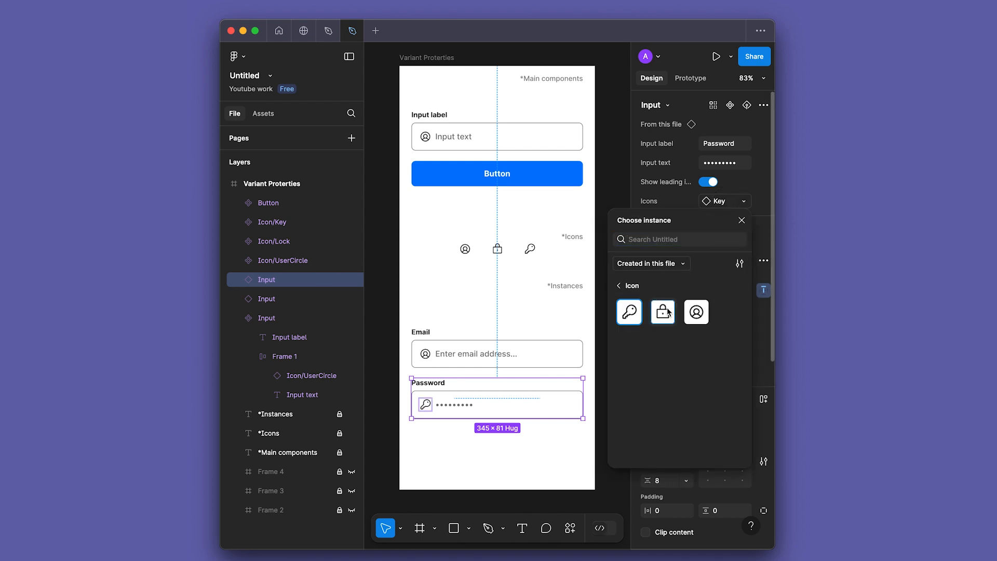
left_click(663, 311)
left_click(469, 282)
left_click(491, 343)
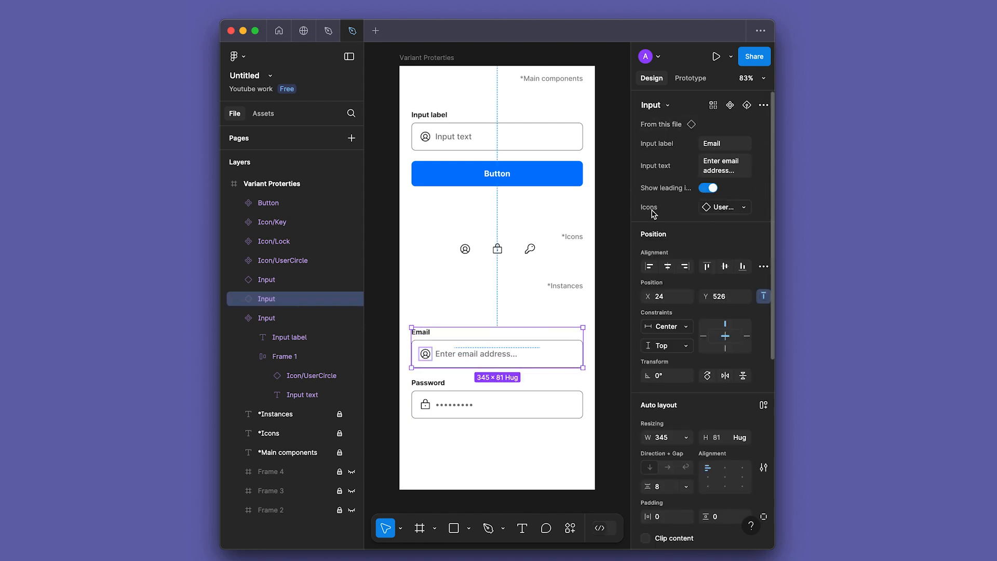
Step: Place an instance of the Button component below the Password input, at about X 24, Y 747
left_click(511, 213)
left_click(510, 179)
left_click_drag(535, 178, 543, 451)
left_click(517, 449)
Step: Add a text property named "Button" with the value "Button" to the main Button component
left_click(525, 170)
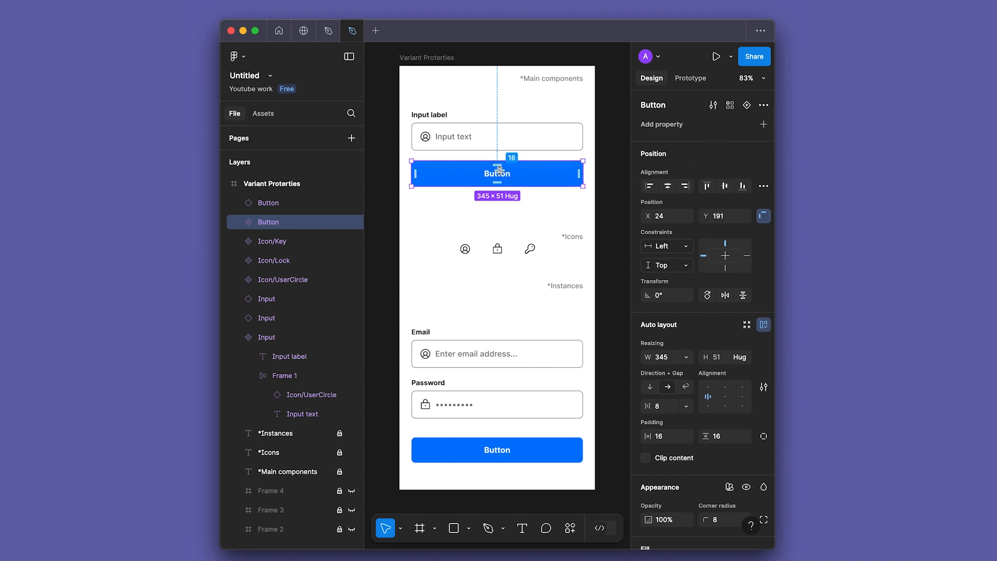
left_click(763, 124)
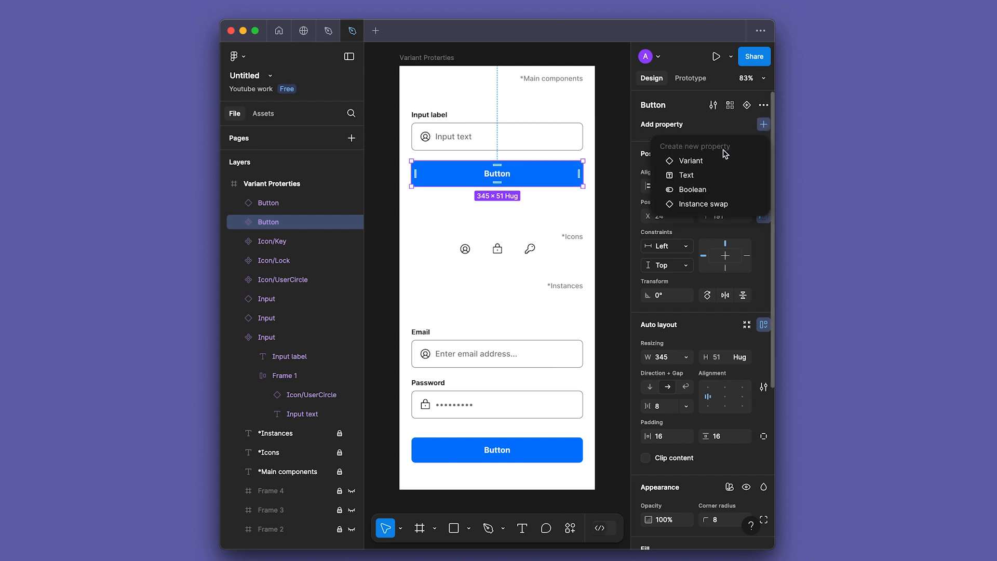
left_click(699, 176)
type("Button")
key("Tab")
type("Button")
left_click(591, 205)
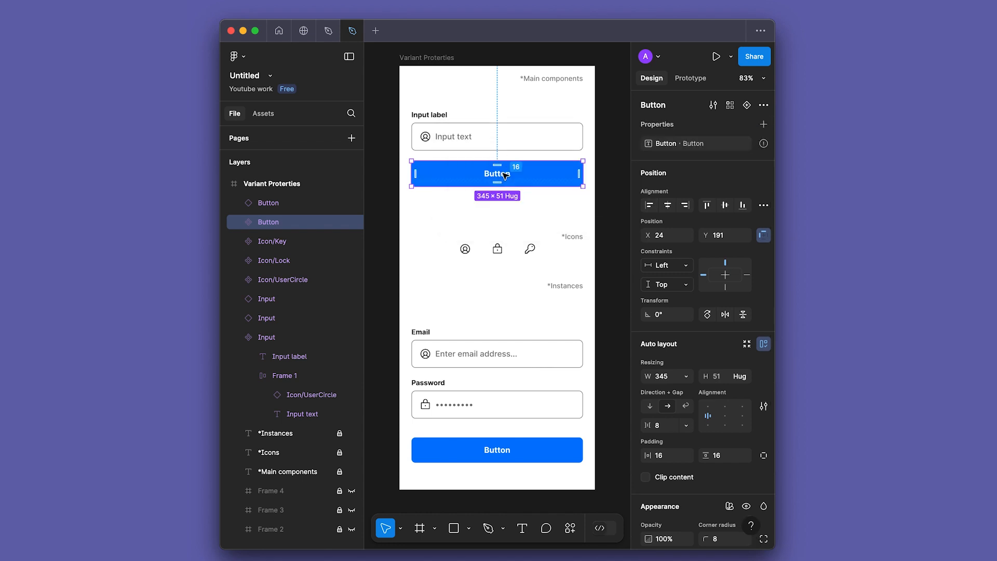
Step: Link the text layer inside the main Button component to the "Button" text property
double_click(506, 175)
left_click(764, 126)
left_click(670, 216)
left_click(421, 228)
Step: Set the "Button" text property of the instance below the Password input to "Log In"
left_click(518, 462)
left_click(728, 146)
type("Log In")
key("Return")
left_click(508, 323)
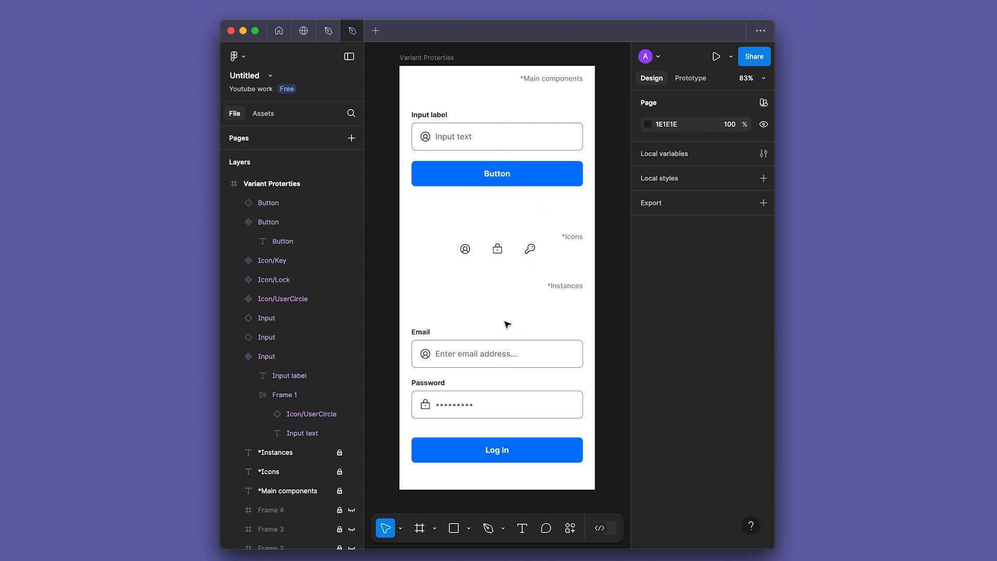
Step: Add a variant property to the main Button component and name the new variant "Secondary"
left_click(517, 456)
left_click(607, 204)
left_click(557, 177)
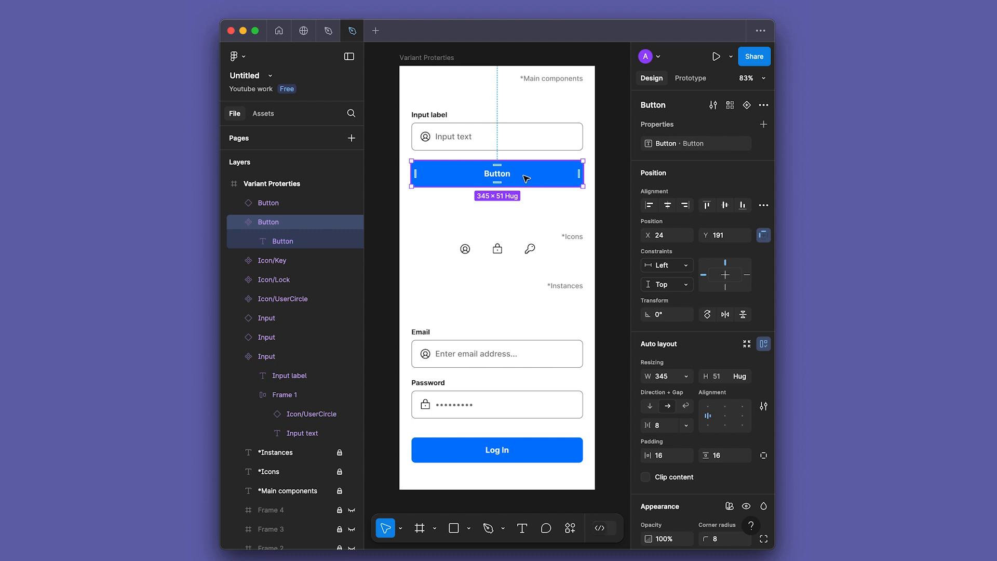
left_click(763, 124)
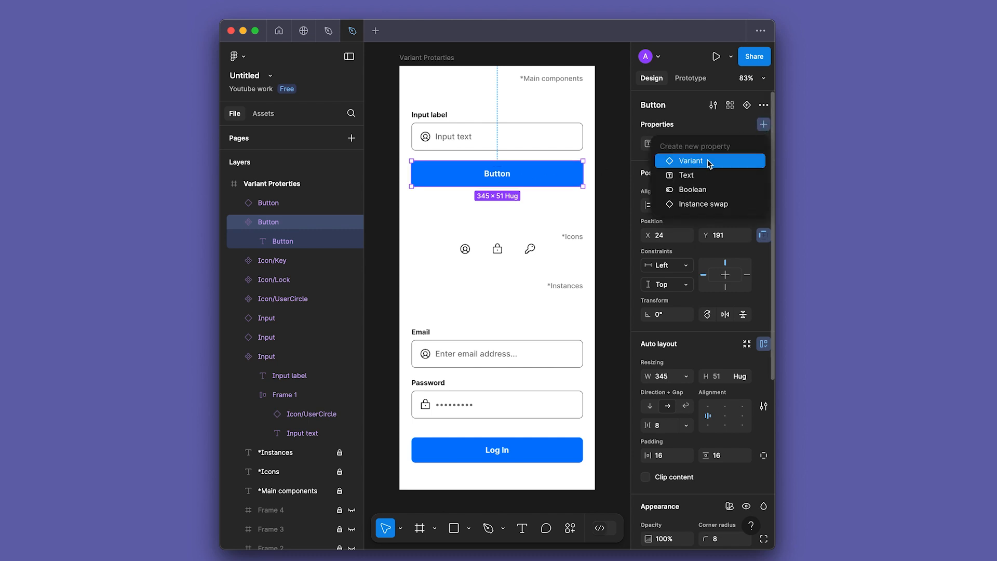
left_click(708, 160)
left_click(498, 209)
type("Secondary")
Step: Rename the Button's variant property to "Type" and the original variant's value to "Primary"
left_click(657, 143)
type("Type")
key("Return")
left_click(546, 171)
left_click(717, 143)
type("Primary")
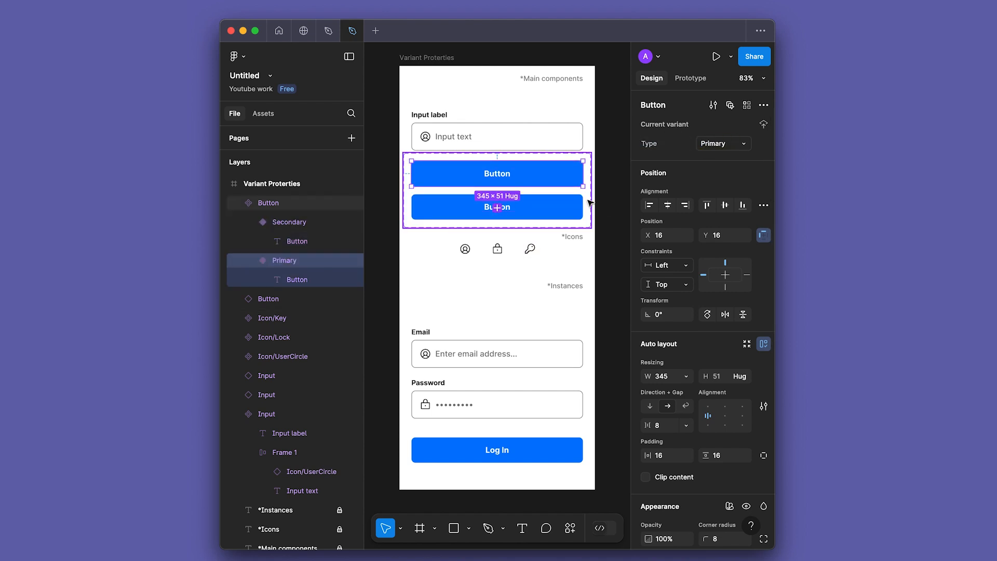
Step: Detach the Colors/Blue style from the Secondary button's fill and change the fill to a light blue
left_click(571, 206)
left_click(571, 205)
scroll(650, 343, "down", 4)
scroll(650, 343, "down", 2)
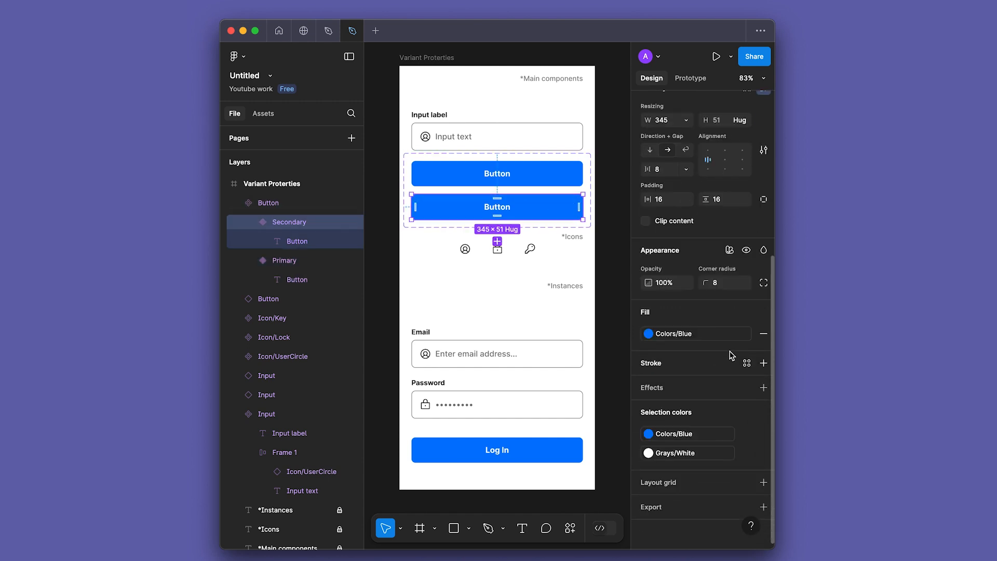
left_click(747, 334)
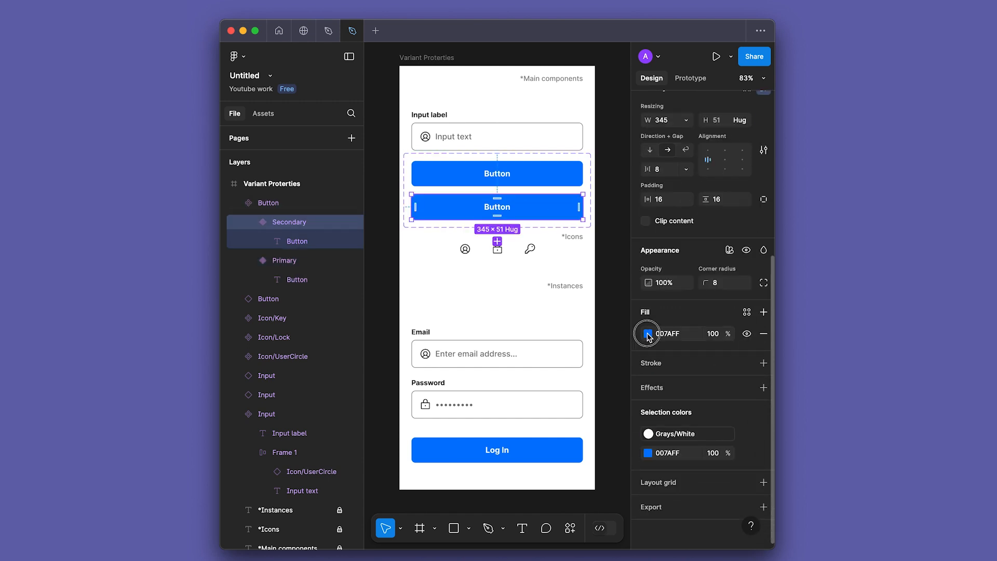
left_click(648, 333)
left_click_drag(550, 257, 517, 246)
left_click(619, 210)
Step: Detach the Grays/White style from the Secondary button's text and recolour it with the blue sampled from the Primary button
left_click(496, 208)
left_click(698, 431)
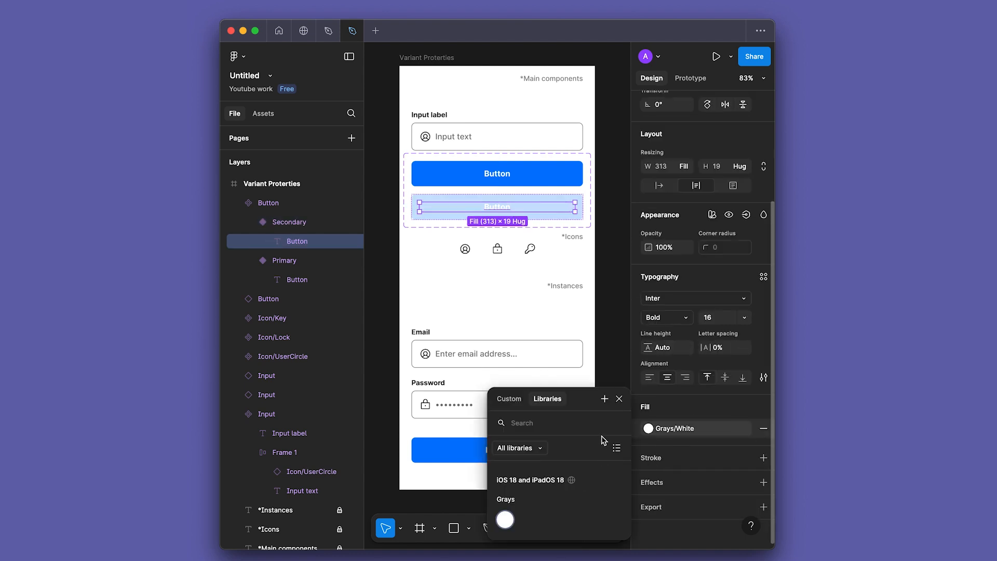
left_click(619, 398)
left_click(749, 429)
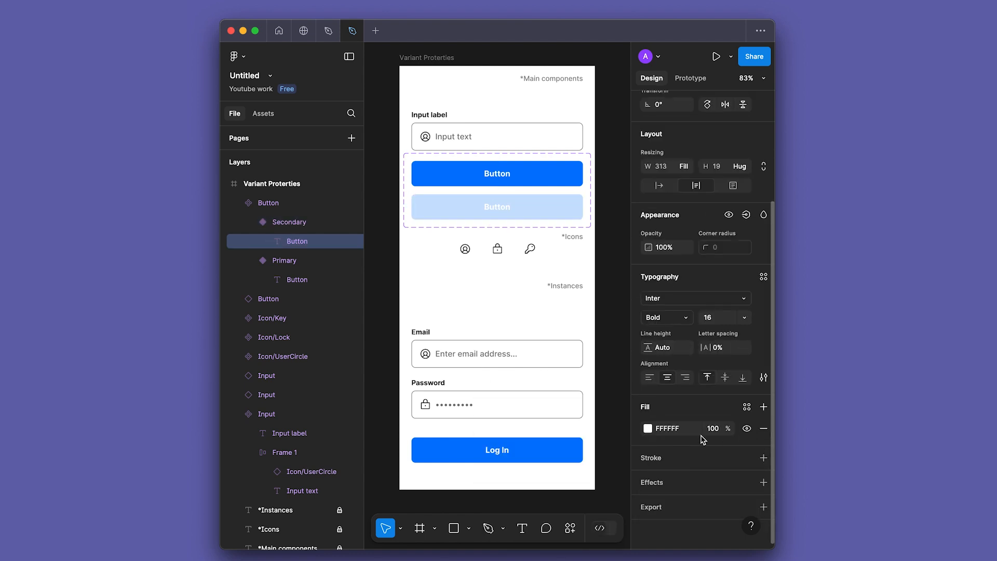
left_click(649, 428)
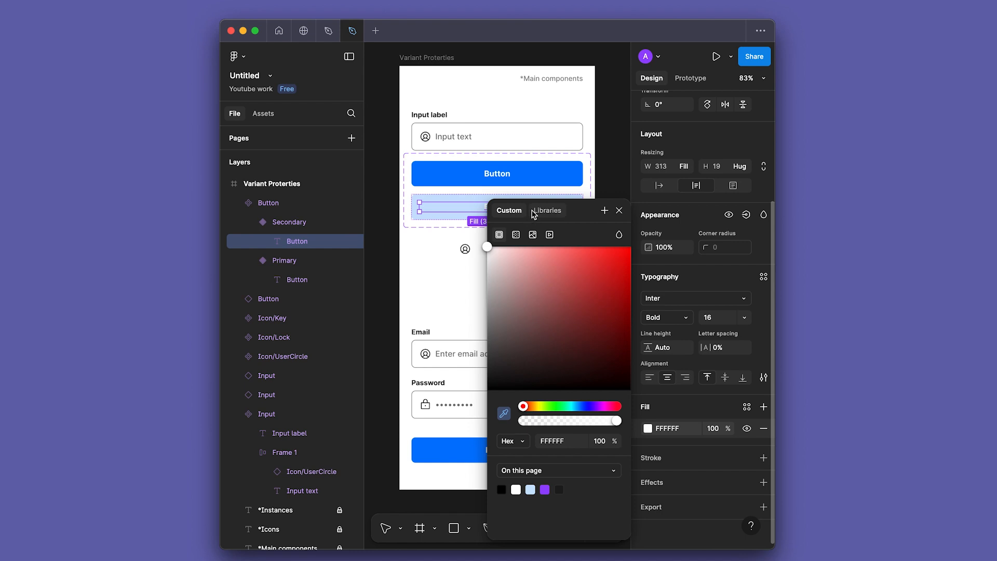
left_click(551, 174)
left_click(442, 271)
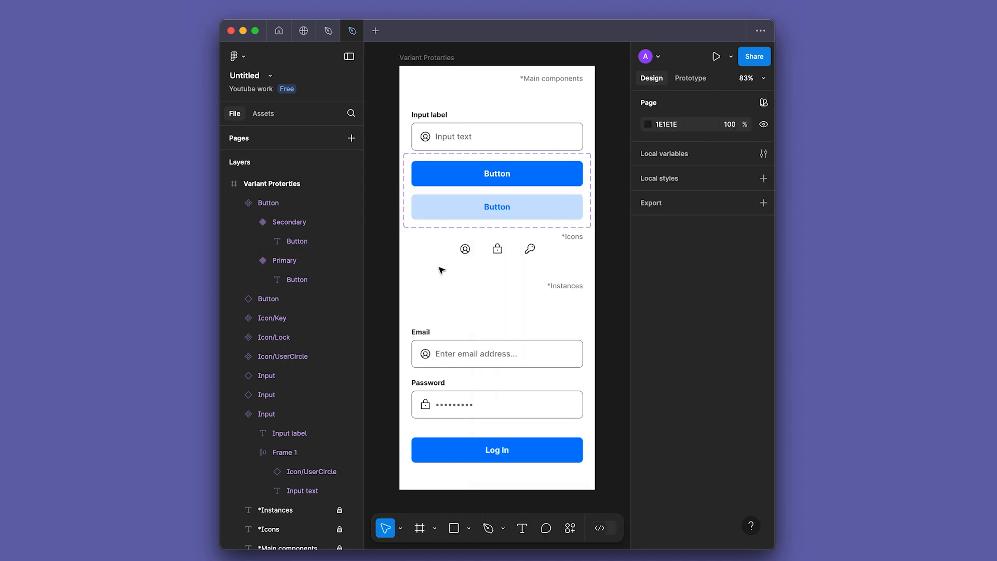
Step: Switch the Log In button instance's Type property to Secondary
left_click(517, 445)
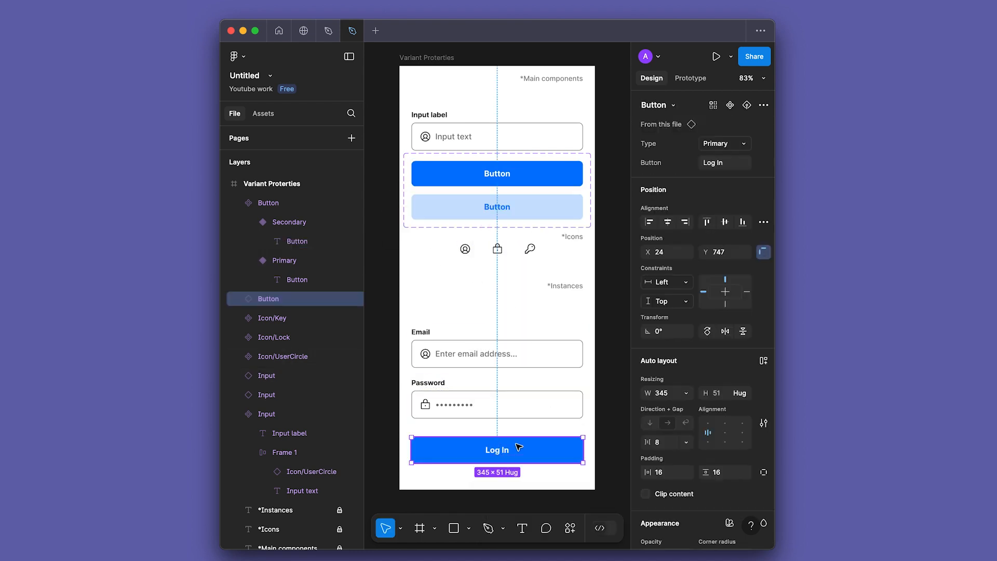
left_click(737, 145)
left_click(691, 157)
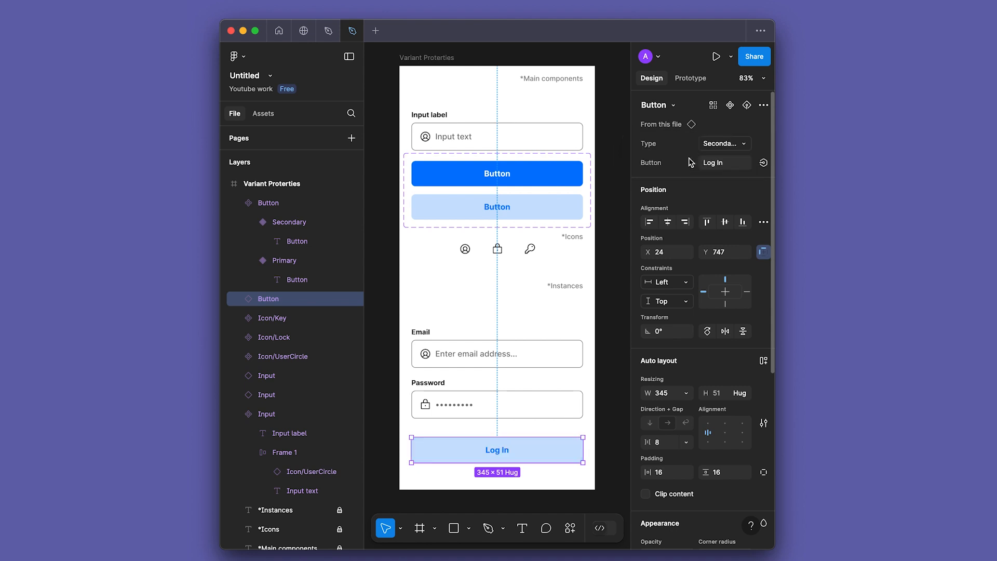
left_click(521, 292)
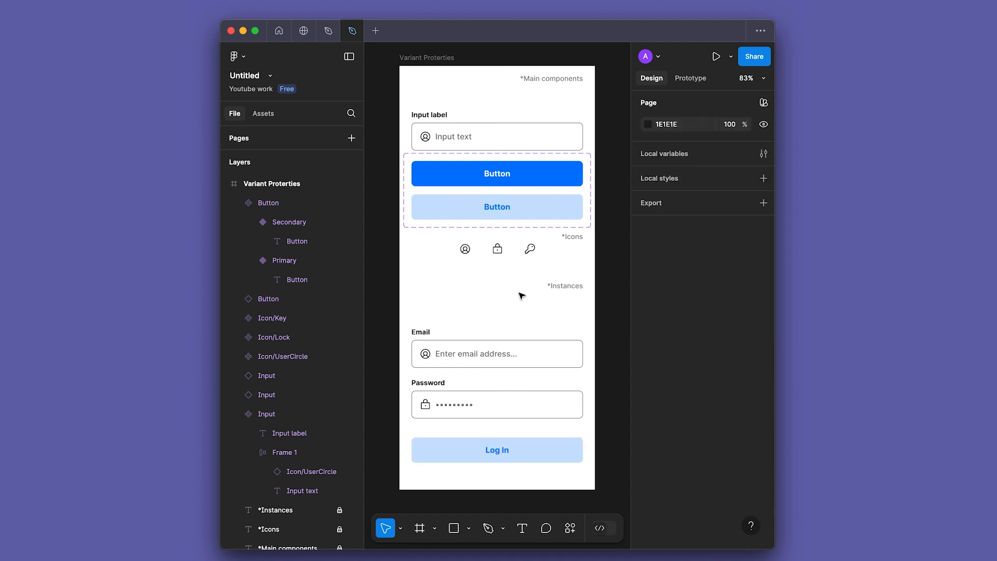
Step: Move the main Input component and the Button variant set upward below the *Main components heading, spaced about 31 apart
left_click_drag(474, 135, 477, 127)
left_click(499, 170, "shift")
left_click_drag(497, 190, 496, 183)
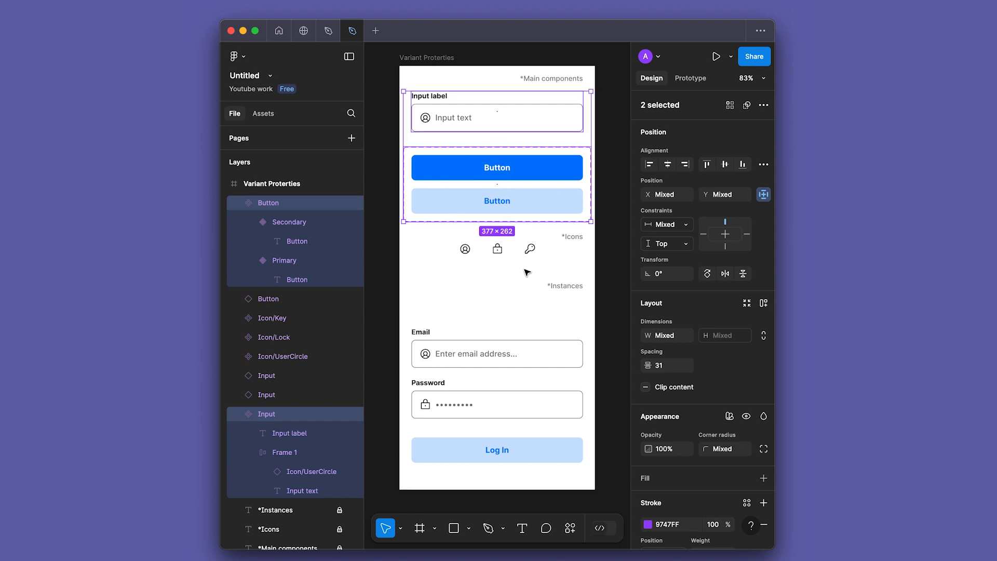
left_click(500, 300)
Step: Review the component properties of the Email and Password input instances
left_click(436, 365)
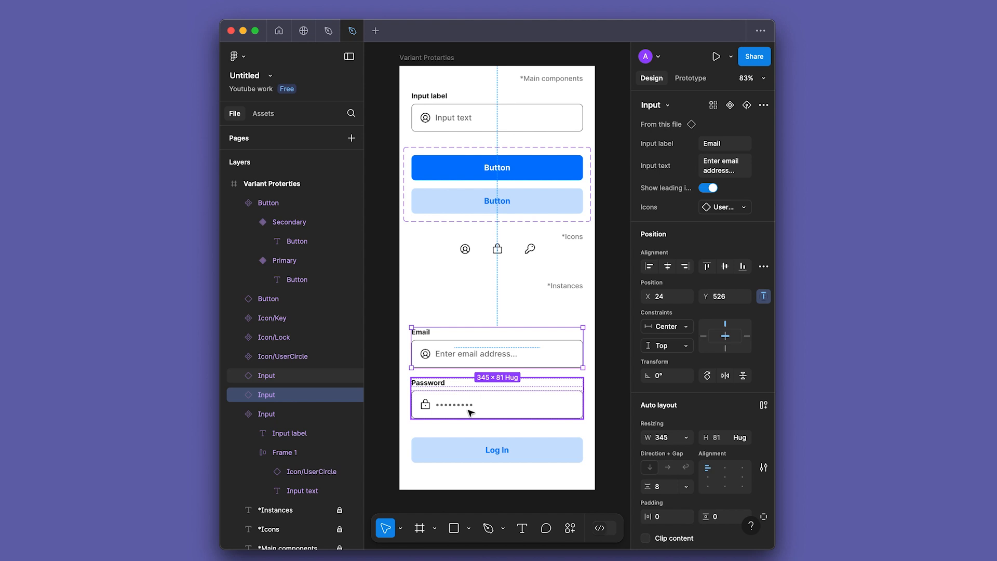
left_click(516, 384)
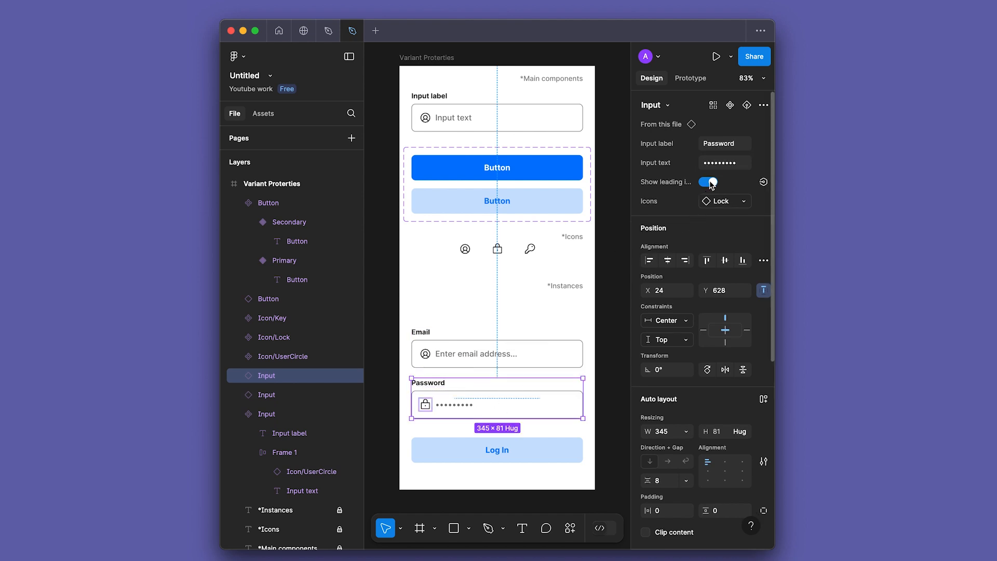
Step: Turn off the leading icon property on the Email and Password input instances together
left_click(483, 350)
left_click(457, 405, "shift")
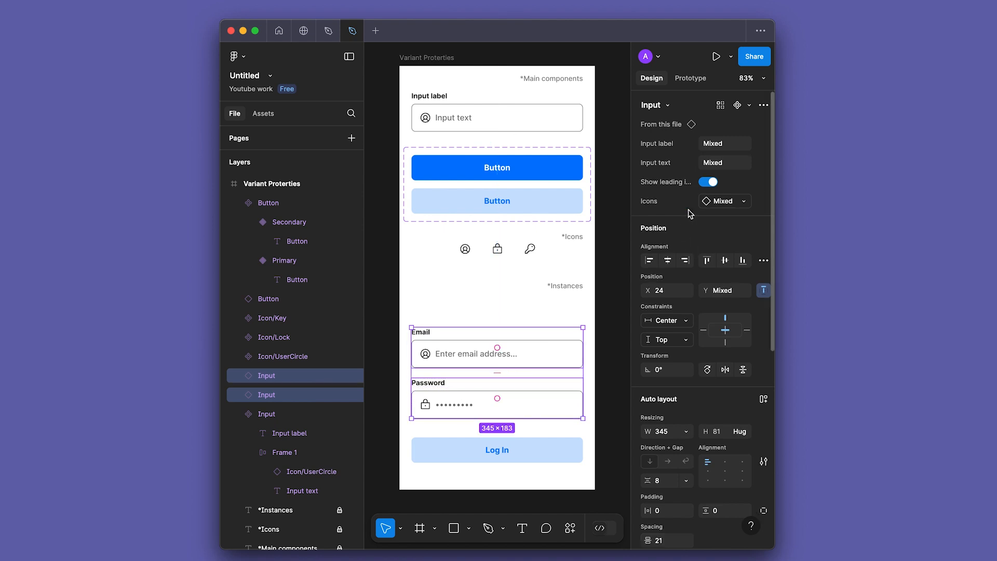
left_click(710, 183)
left_click(497, 302)
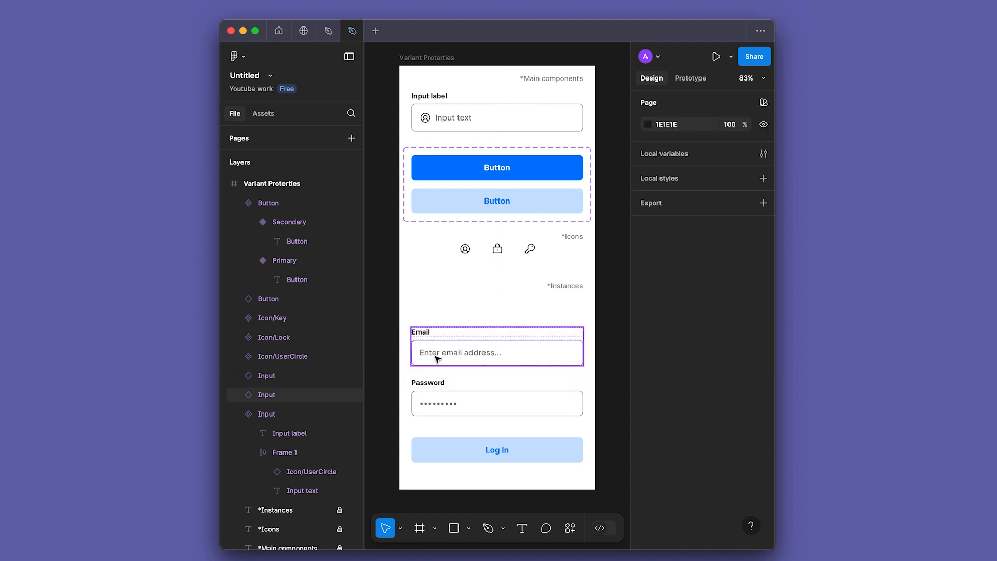
Step: Set the Log In button instance's text to Register and switch its Type property to Primary
left_click(503, 451)
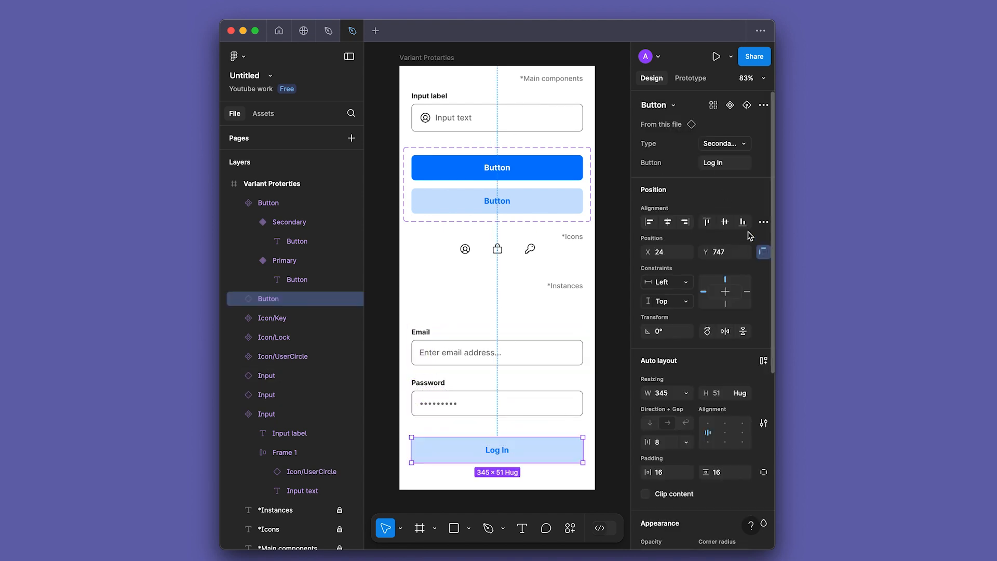
left_click(731, 165)
type("Regu")
type("ister")
left_click(726, 144)
left_click(680, 128)
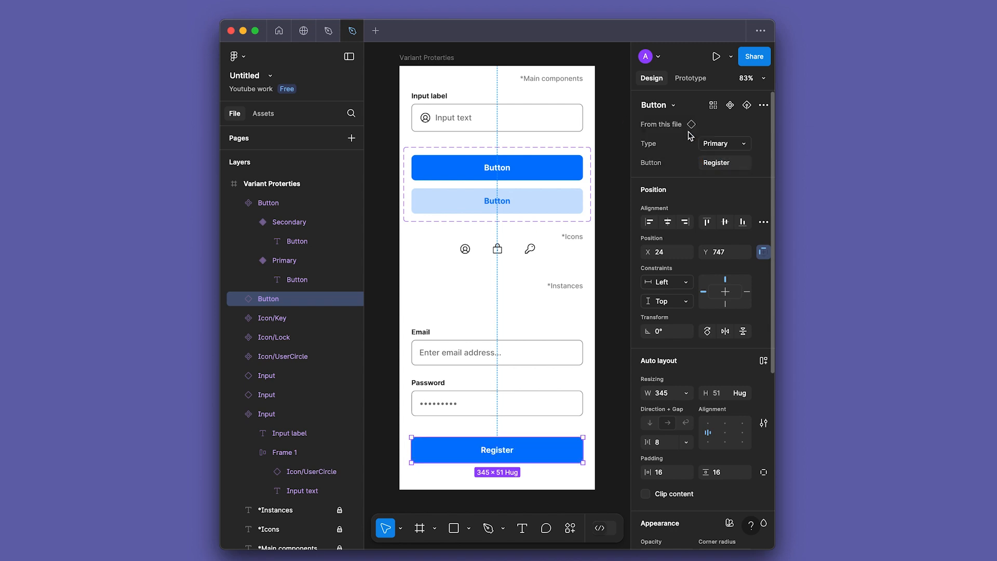
left_click(517, 306)
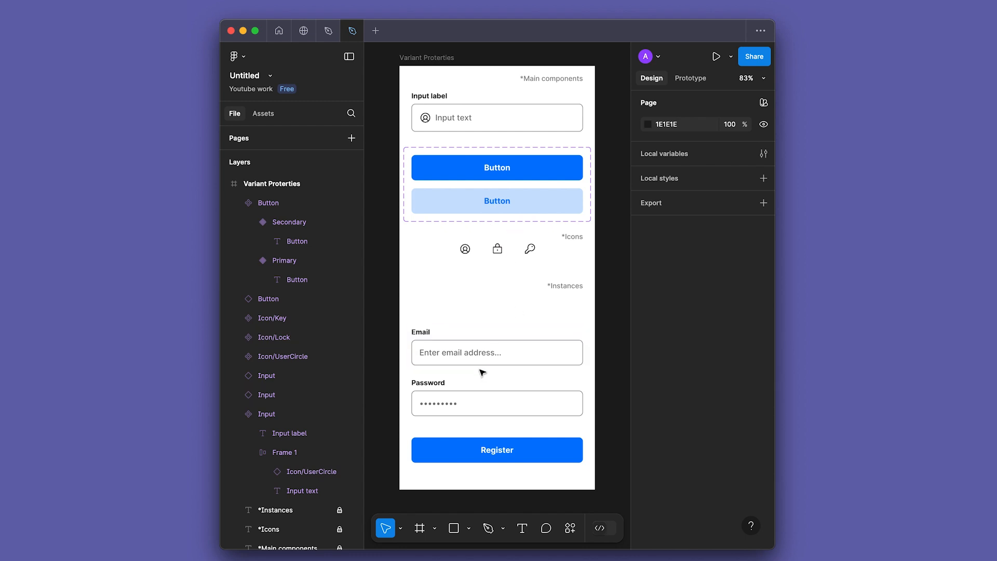
left_click(504, 358)
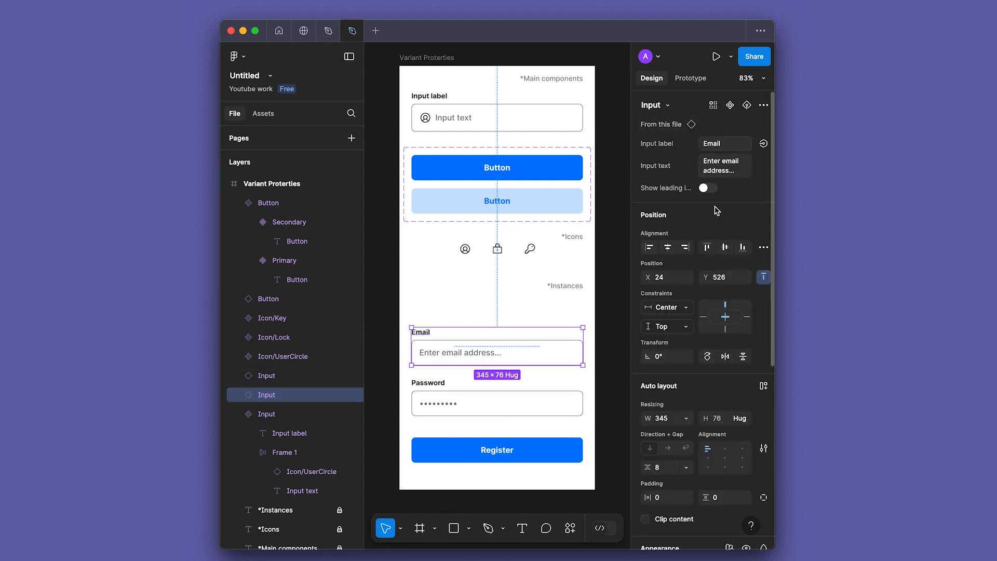
left_click(450, 296)
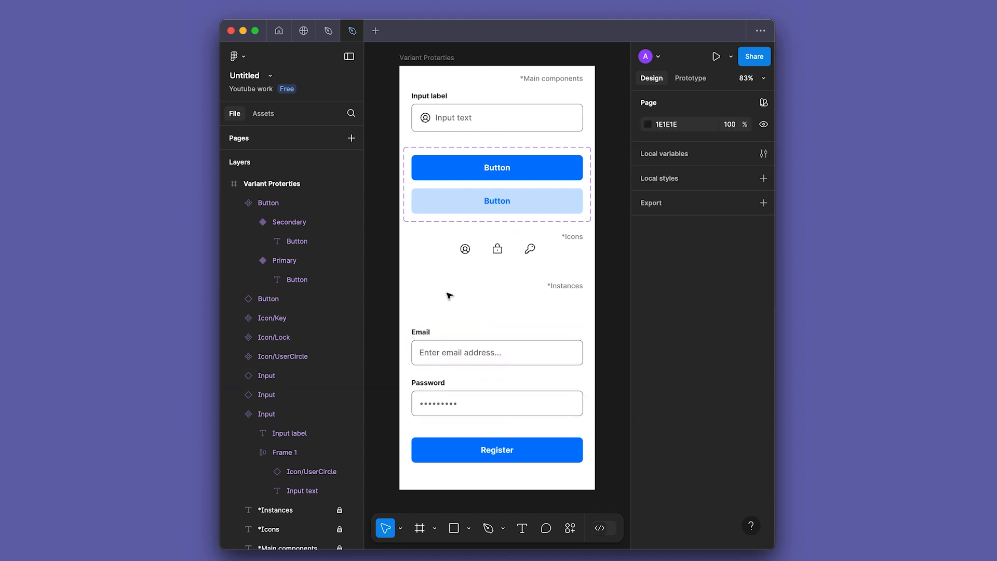